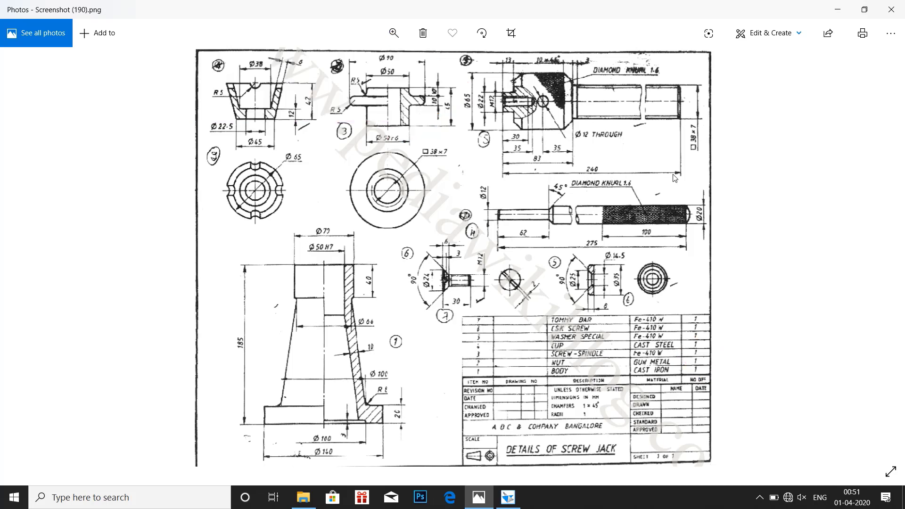
Step: Start a new sketch on the Front (xz) plane
mouse_move(505, 496)
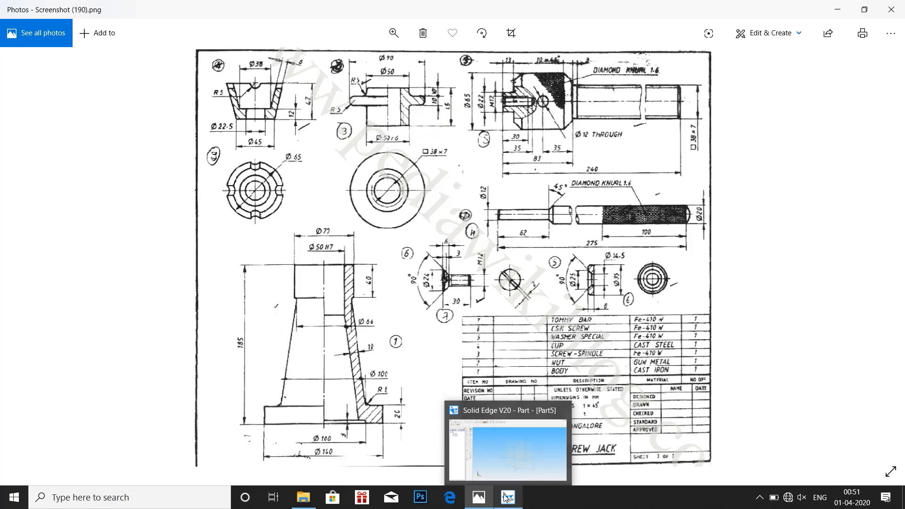
click(505, 496)
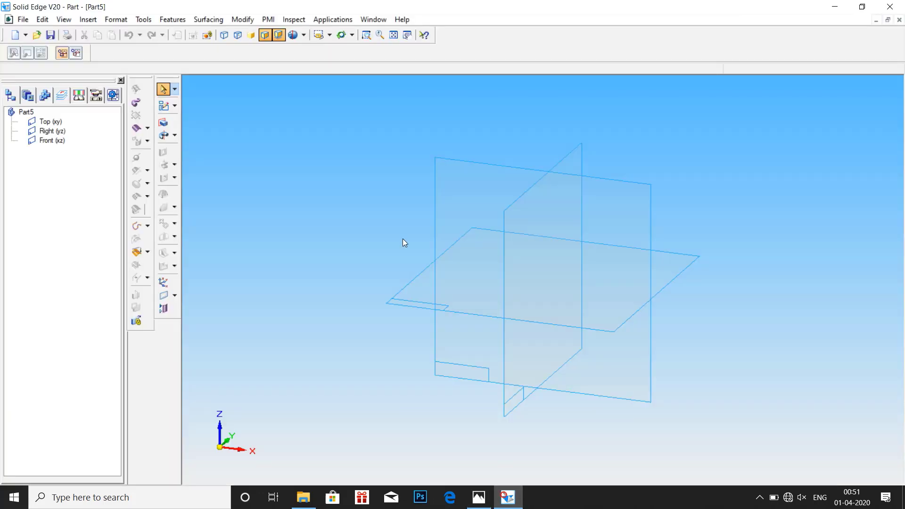
click(163, 107)
click(442, 187)
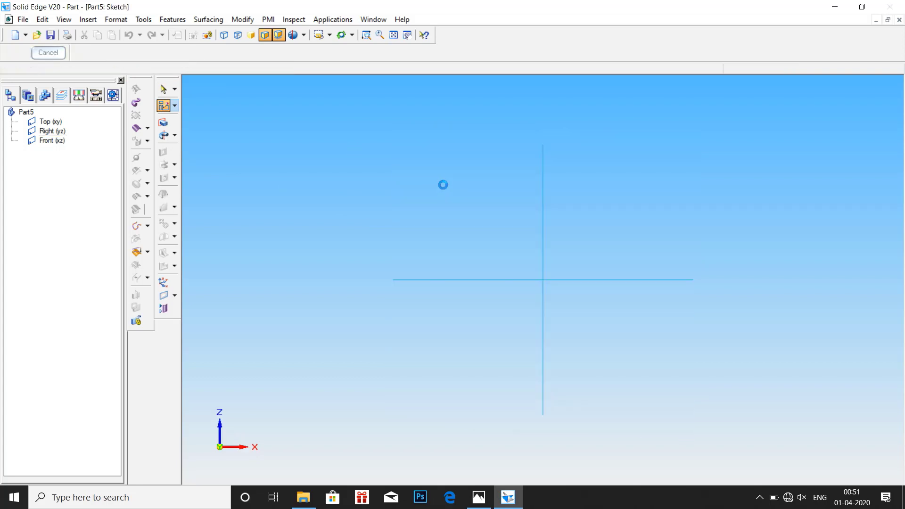
Step: Draw a 240 mm horizontal line at 0° from the origin and fit the view
click(539, 279)
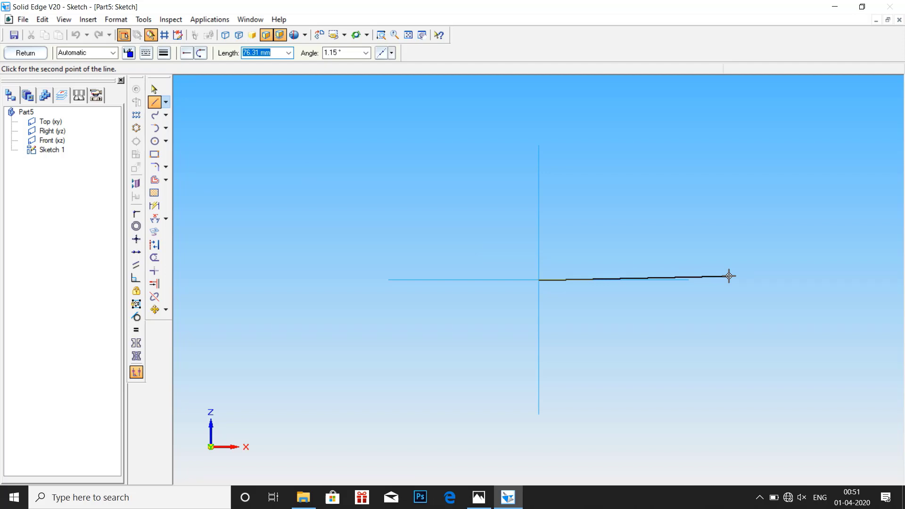
text(240)
key(Tab)
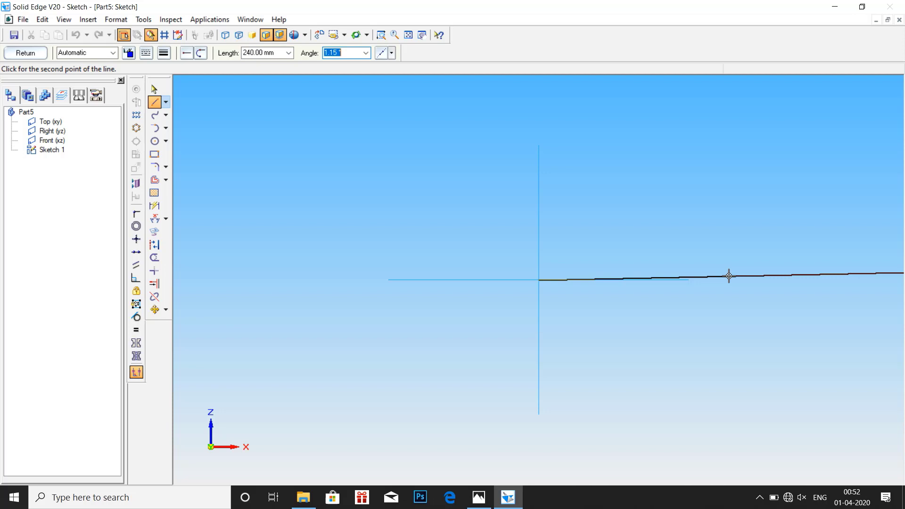
text(0)
key(Return)
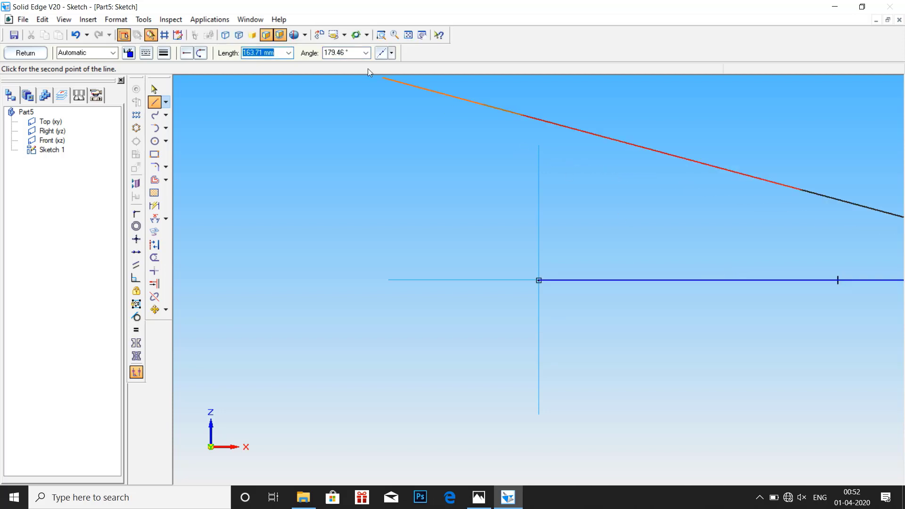
click(406, 33)
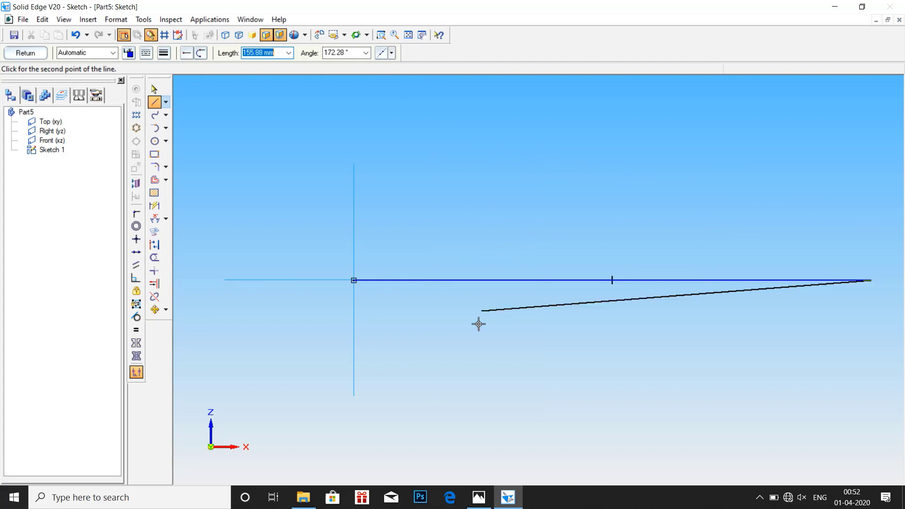
Step: After checking the reference drawing, begin a 19 mm vertical line from the line's end
click(479, 497)
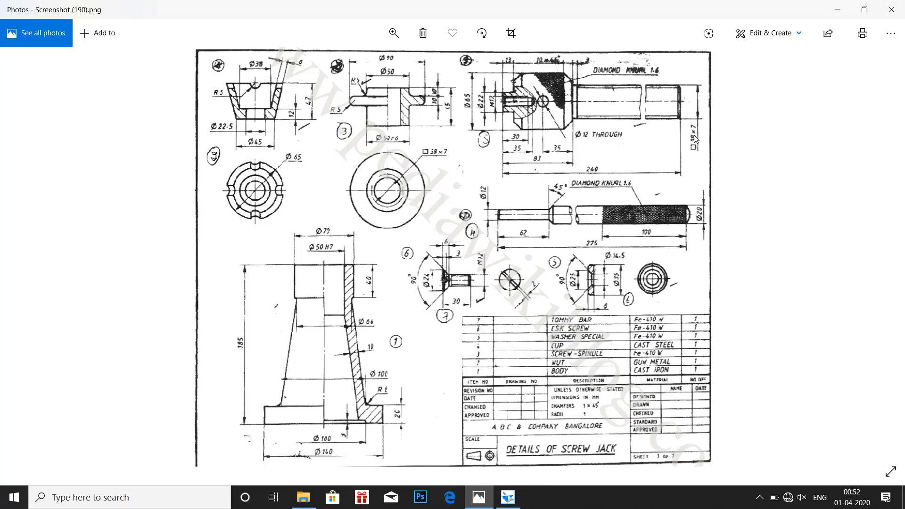
click(508, 498)
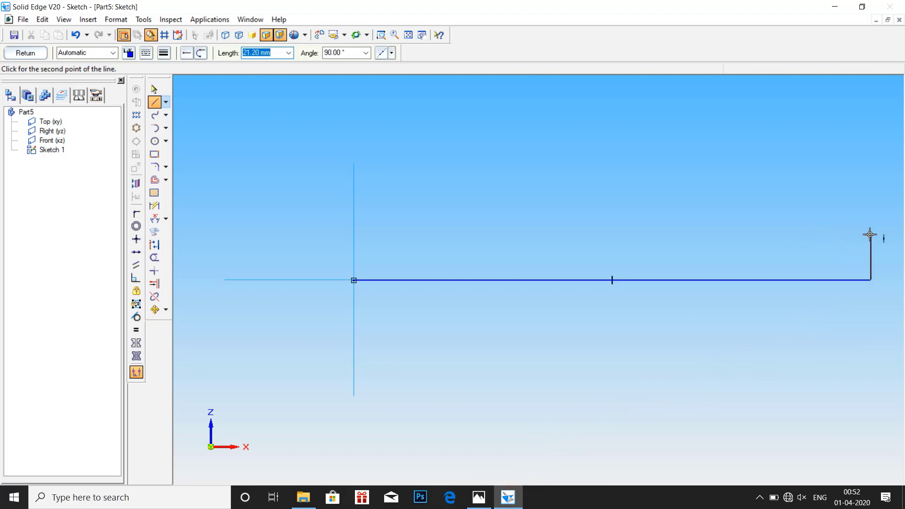
text(19)
key(Tab)
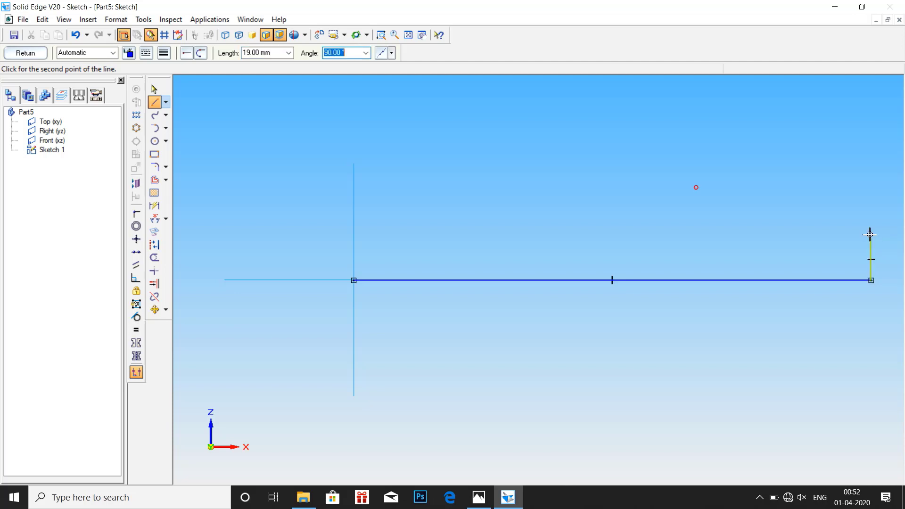
Step: Place the 19 mm vertical end line and draw the long top edge of the profile
click(695, 186)
key(Escape)
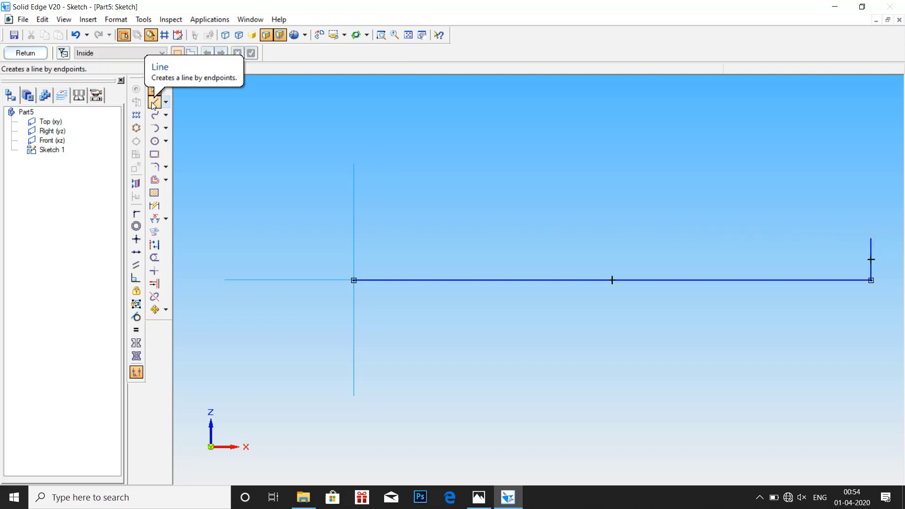
click(154, 101)
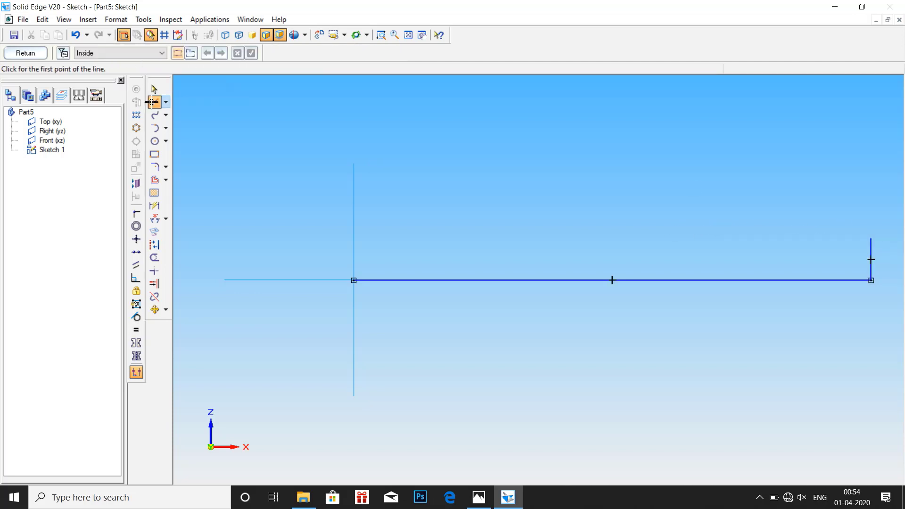
click(869, 238)
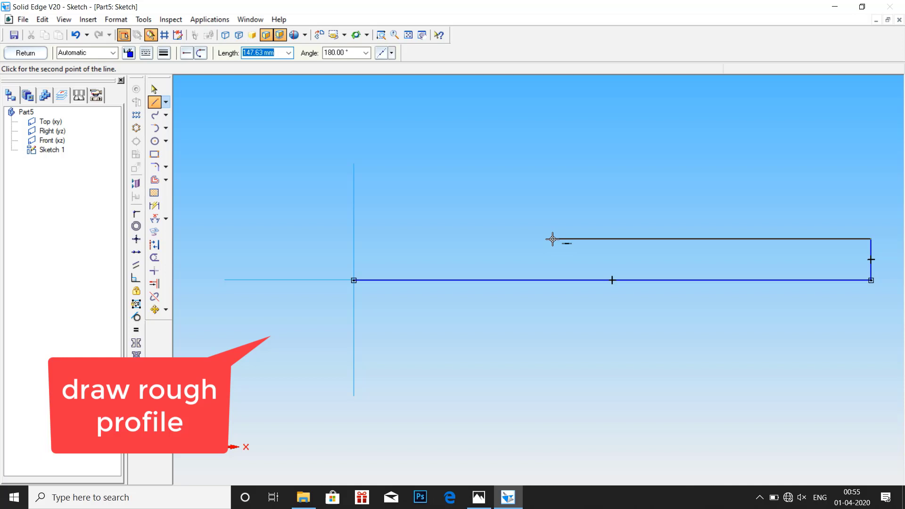
click(528, 239)
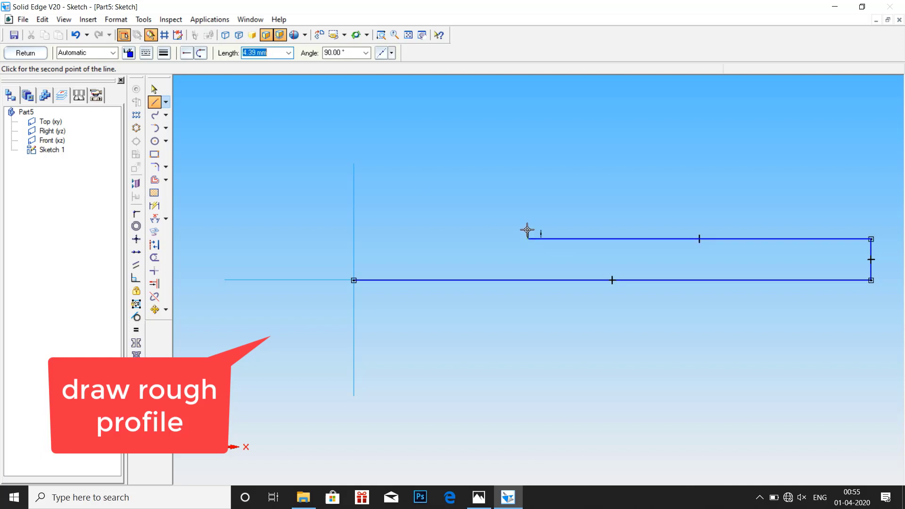
Step: Draw the collar with rising and falling chamfers, then close the outline at the axis
click(527, 230)
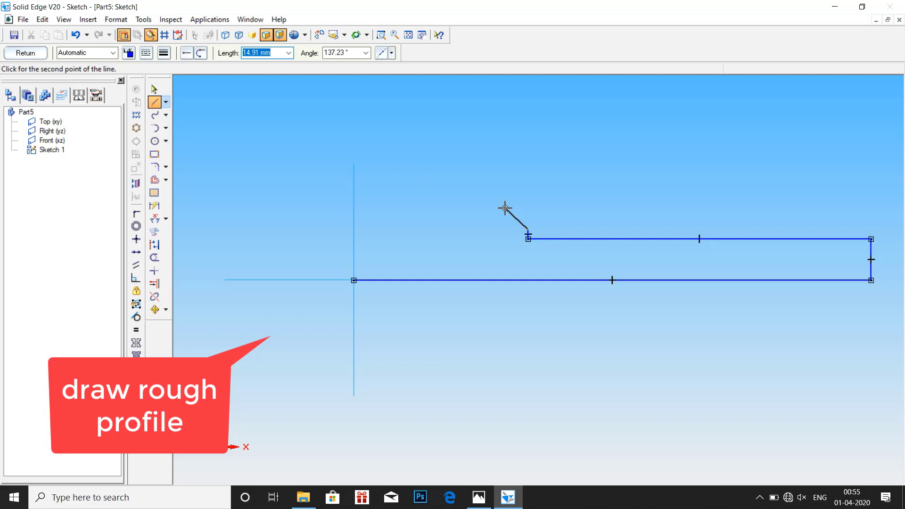
click(513, 215)
click(416, 211)
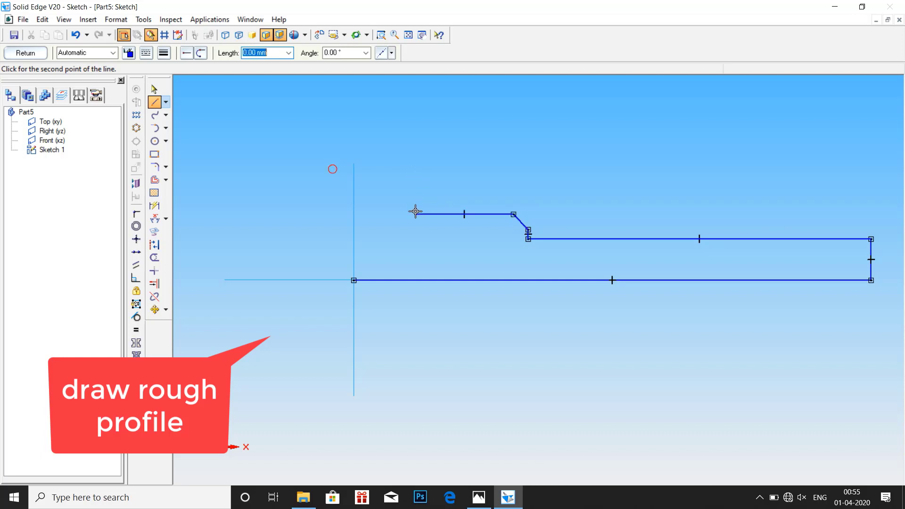
click(397, 230)
click(396, 253)
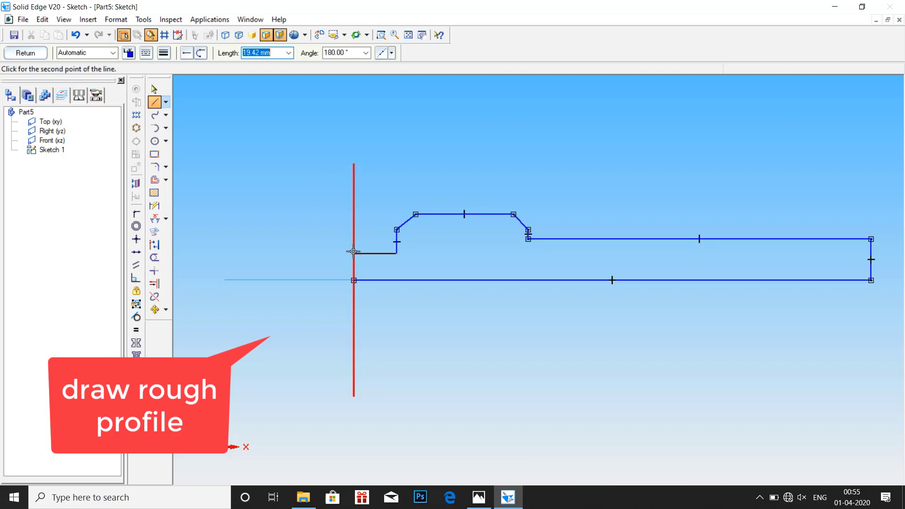
click(353, 253)
click(354, 280)
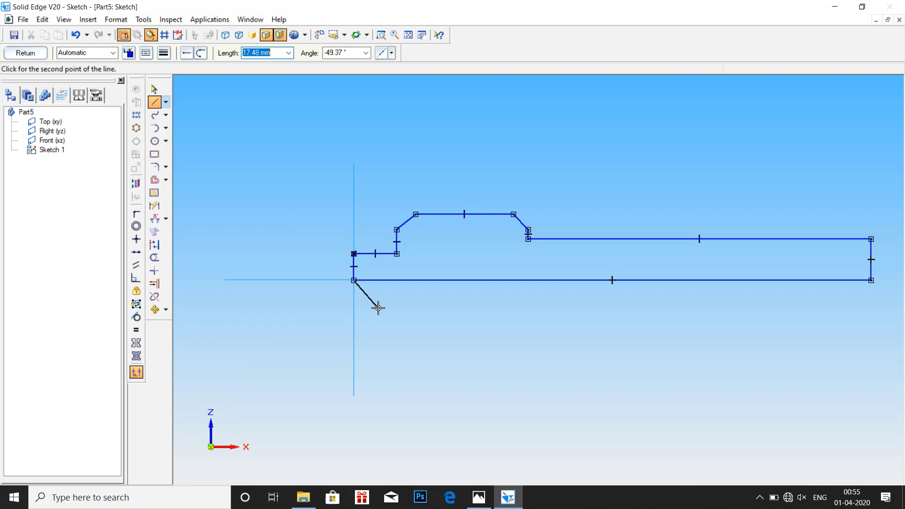
key(Escape)
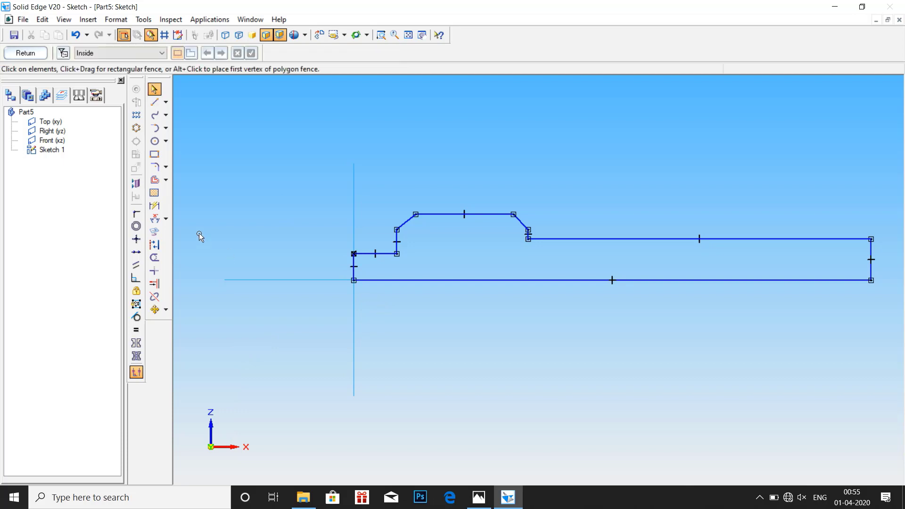
Step: Dimension the left end height to 11 and the short end segment to 13
click(154, 205)
click(354, 262)
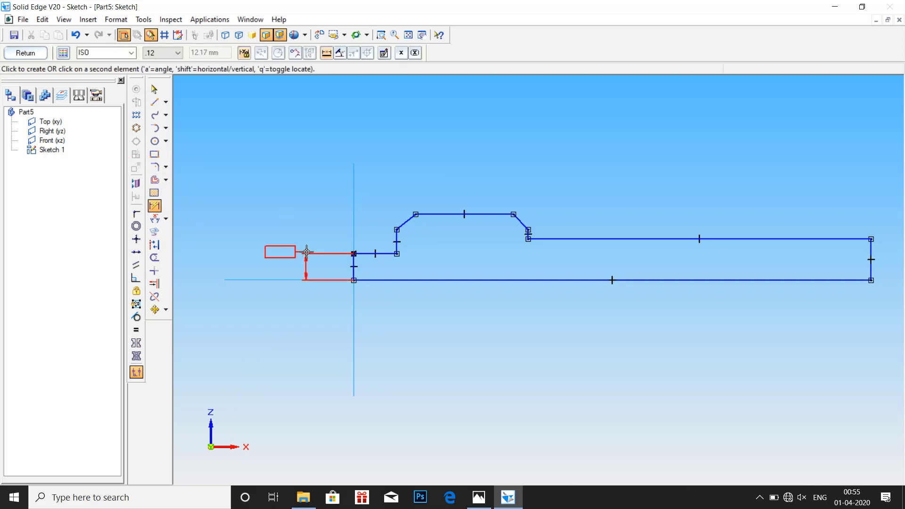
click(306, 252)
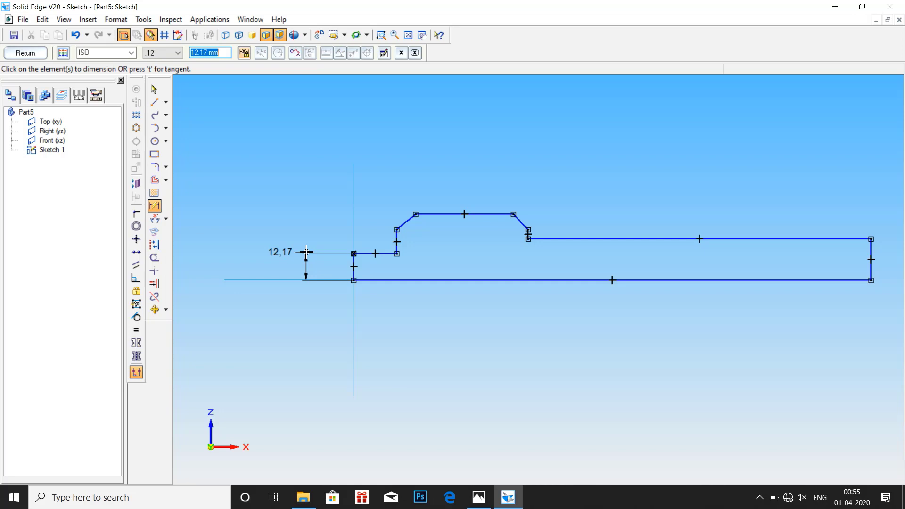
text(11)
key(Return)
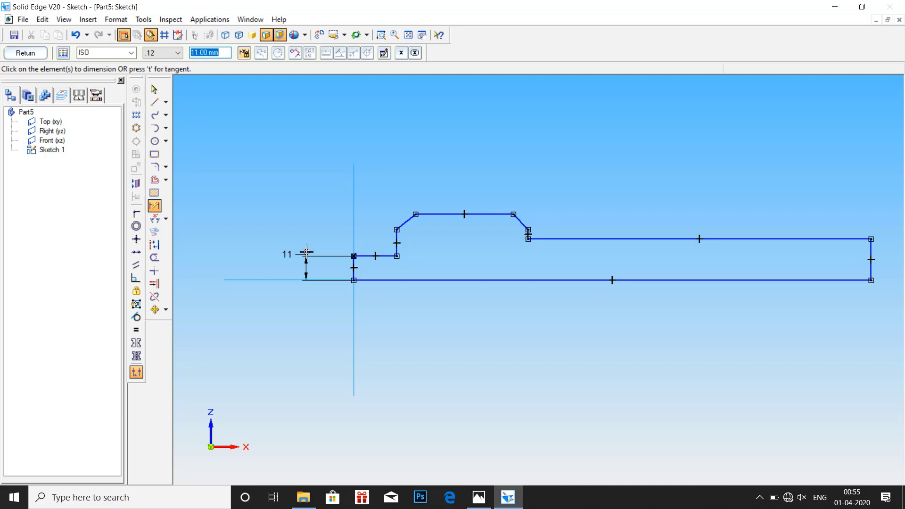
click(364, 256)
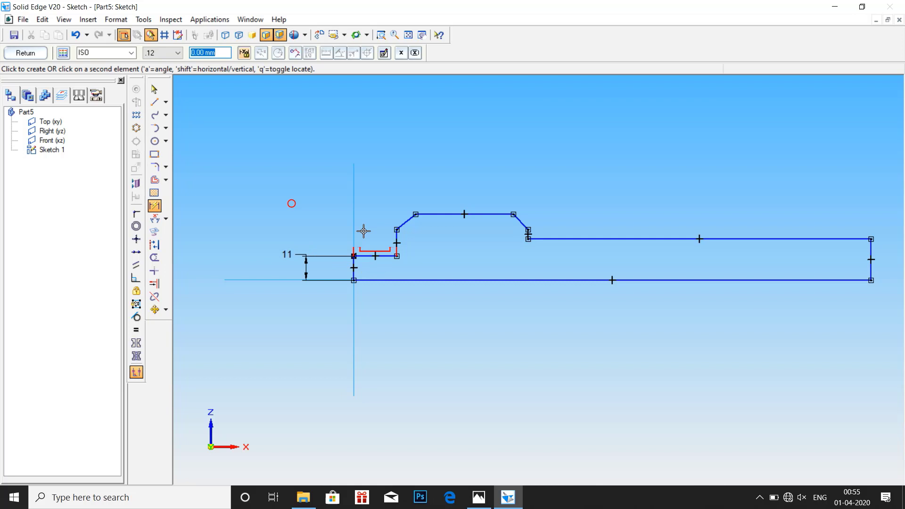
click(376, 183)
text(1)
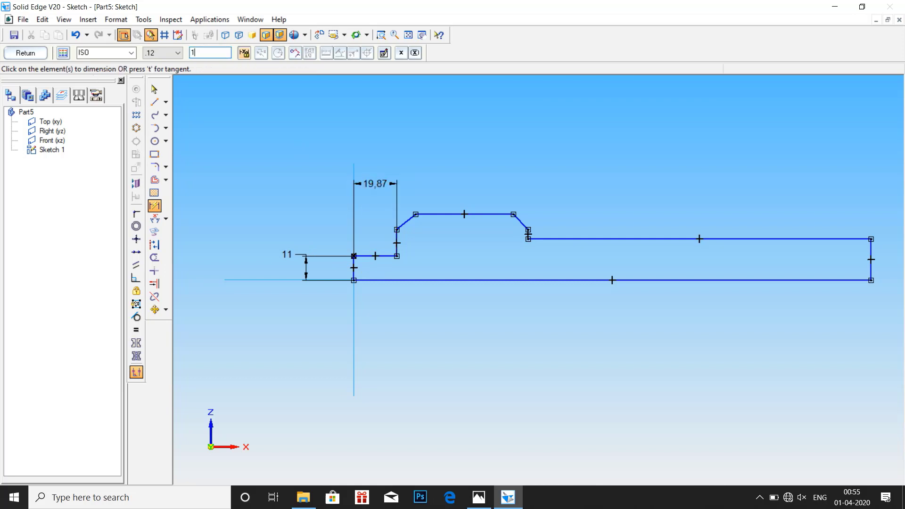
text(3)
key(Return)
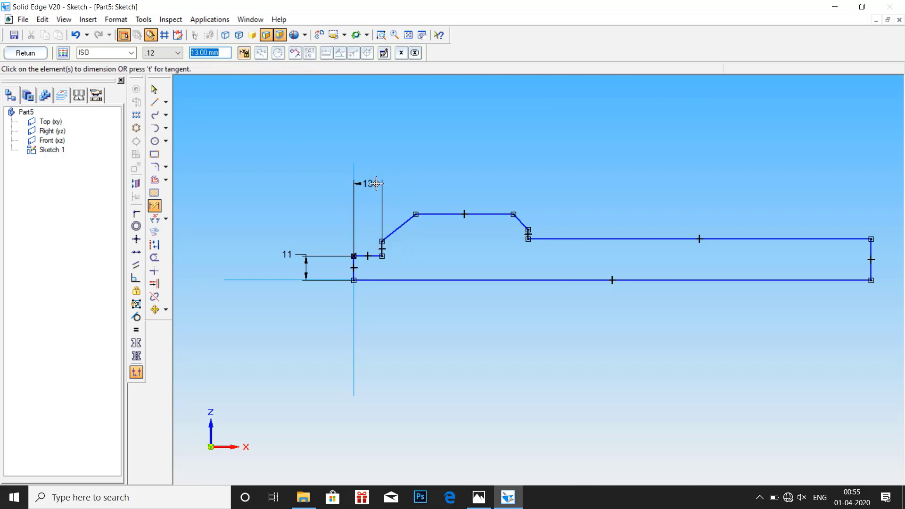
Step: Set the shoulder's distance from the left end to 83 mm, then view the reference drawing
click(528, 234)
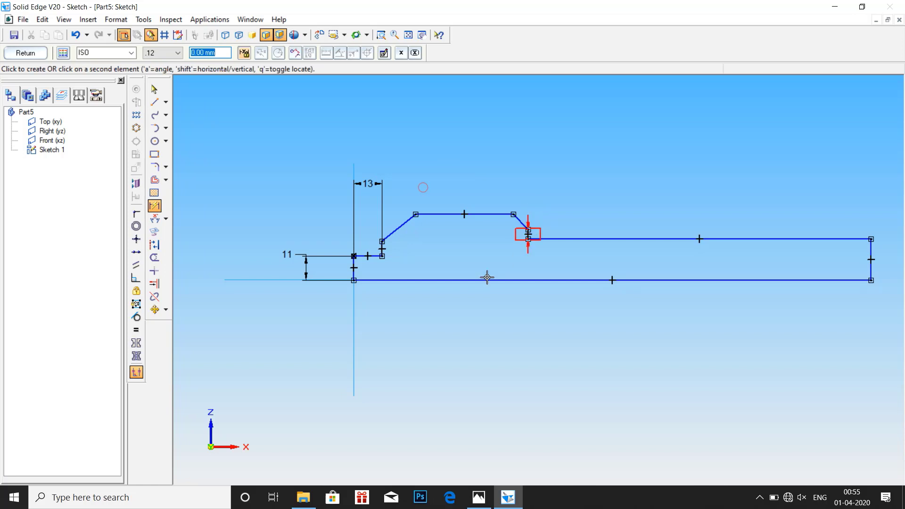
click(354, 265)
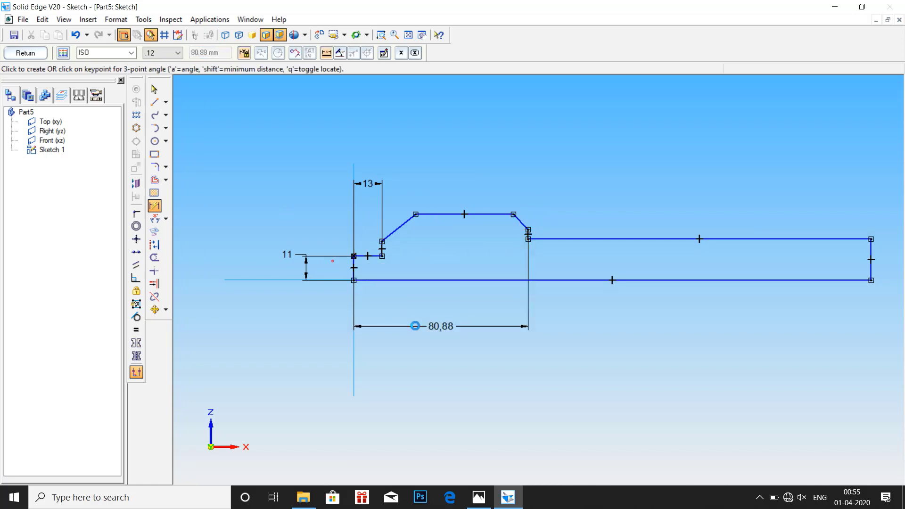
click(416, 326)
text(83)
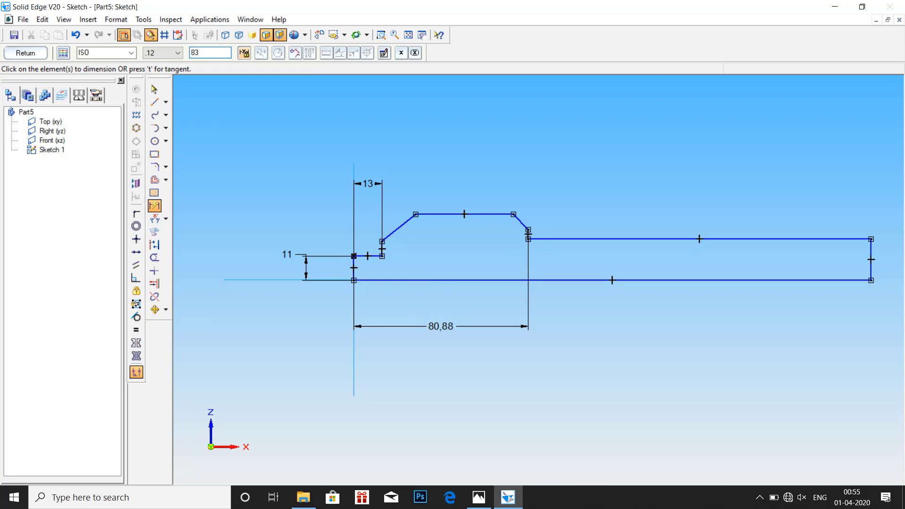
key(Return)
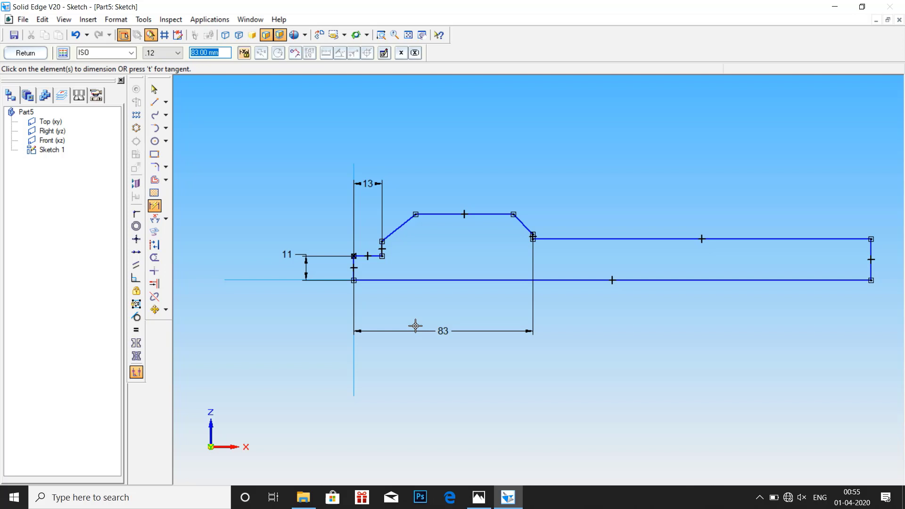
click(491, 506)
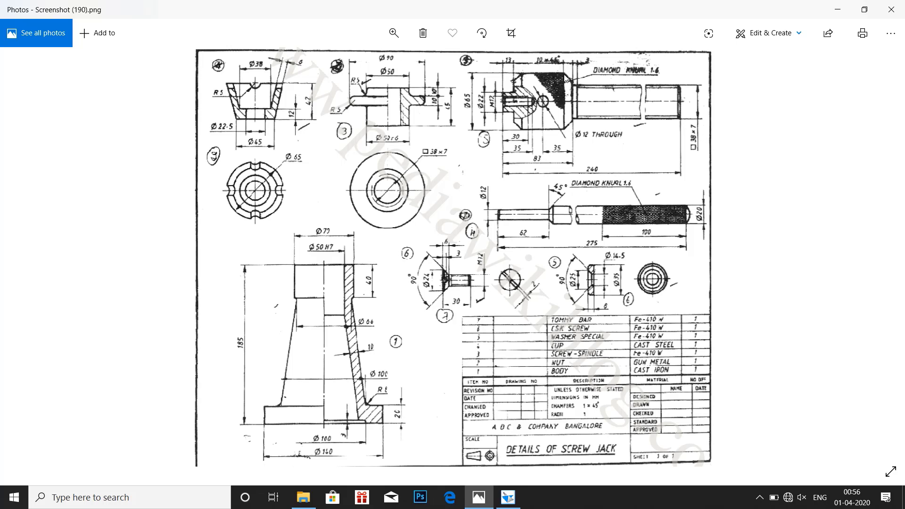
Step: Go back from the screw jack drawing to the Solid Edge spindle sketch
click(507, 498)
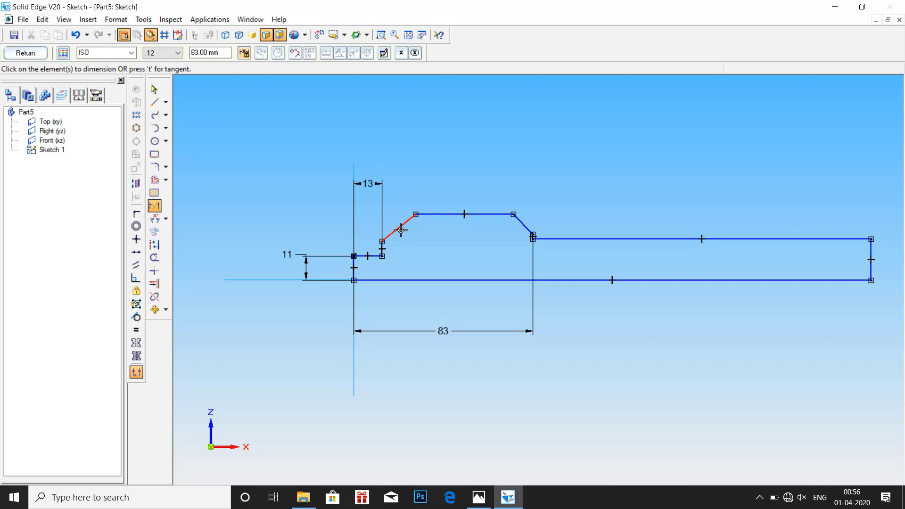
Step: Dimension the left collar chamfer at 45° to the bottom axis line
click(154, 219)
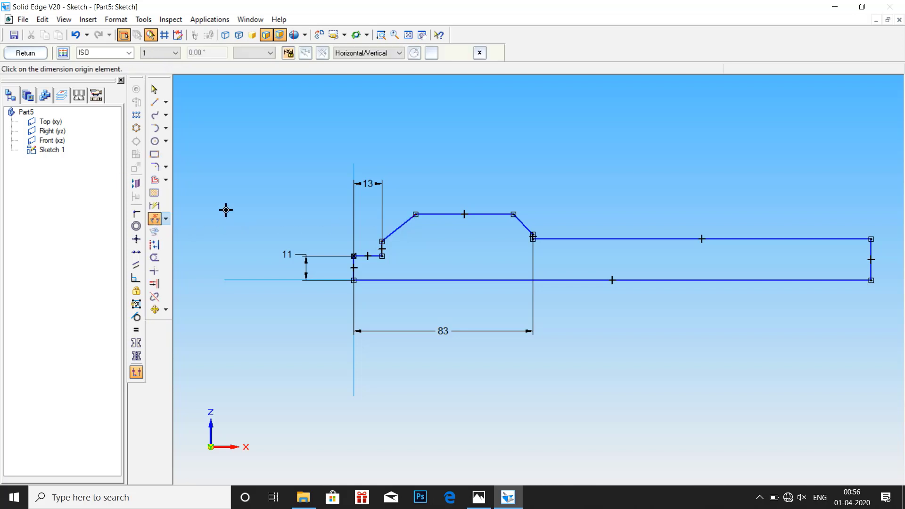
click(395, 230)
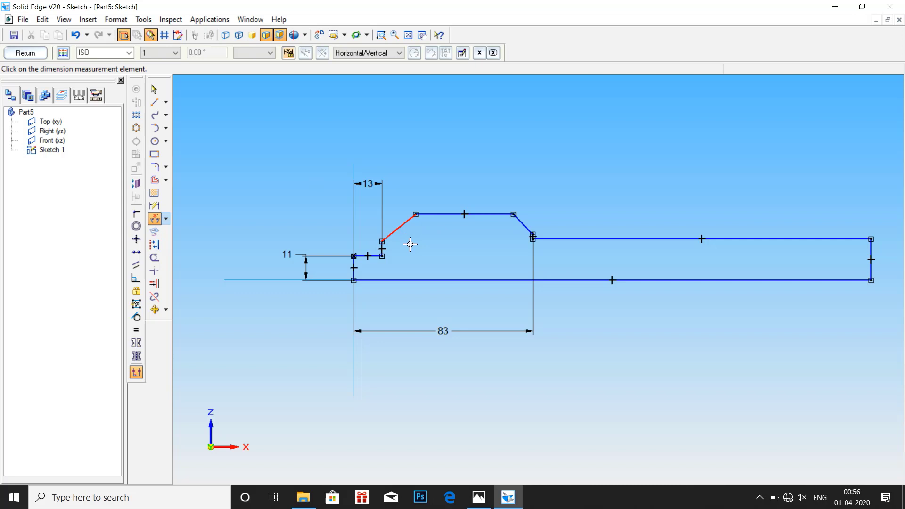
click(411, 280)
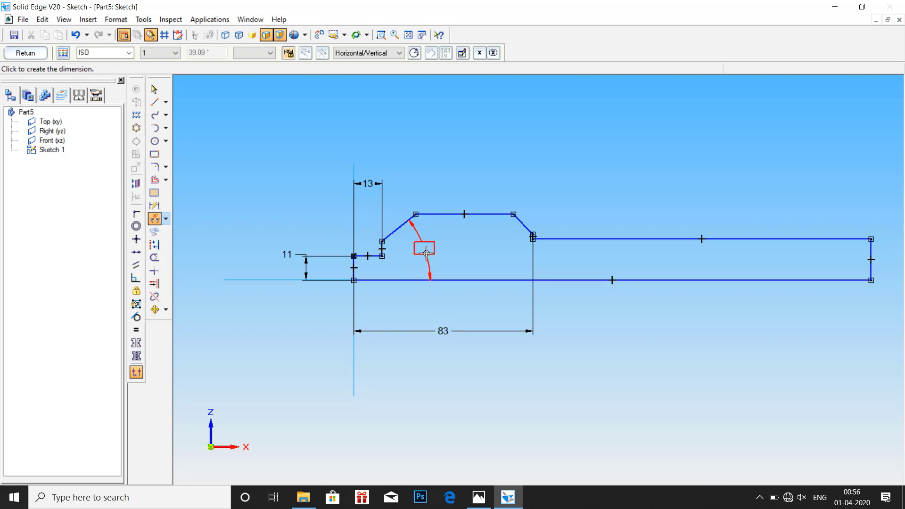
click(426, 254)
text(4)
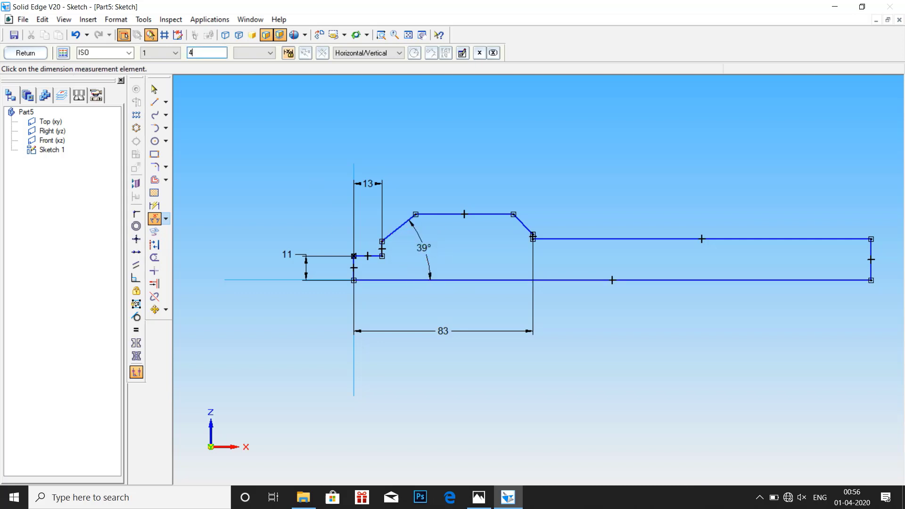
text(5)
key(Return)
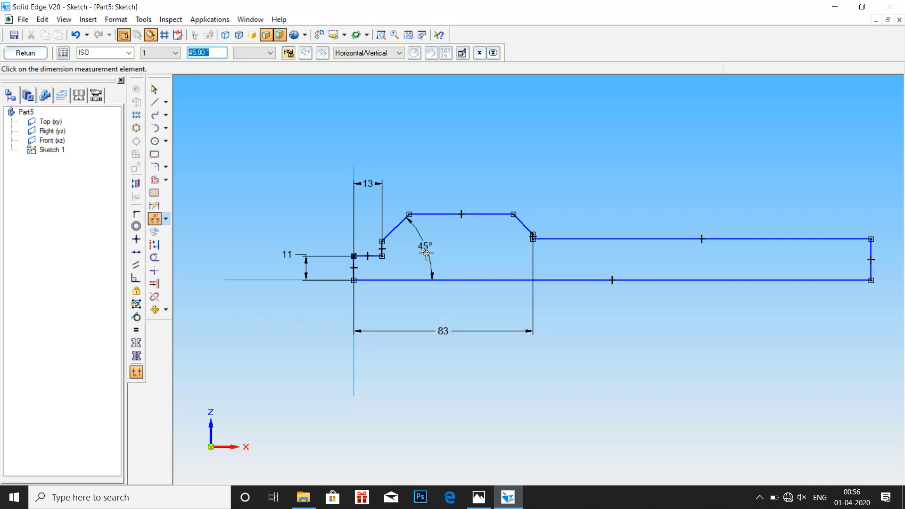
Step: Attempt angle dimensions on the right chamfer, cancelling each, and review the dimension types
click(523, 226)
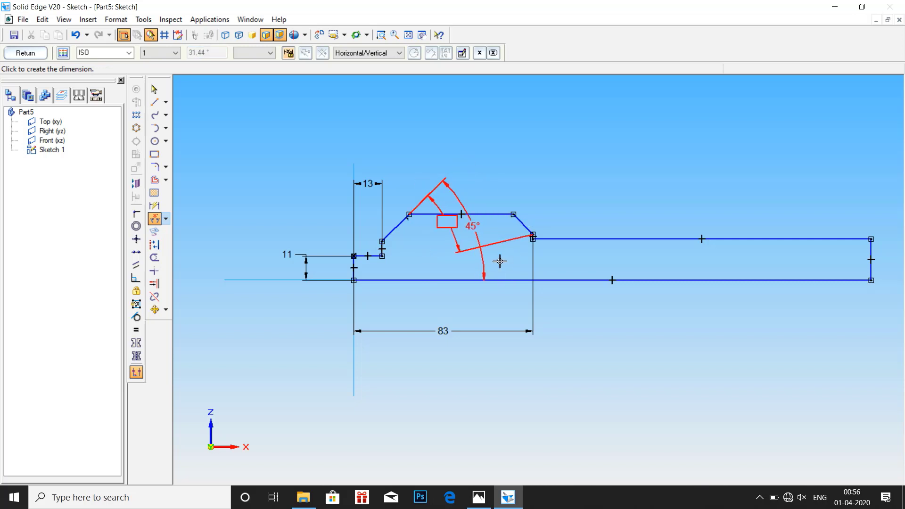
key(Escape)
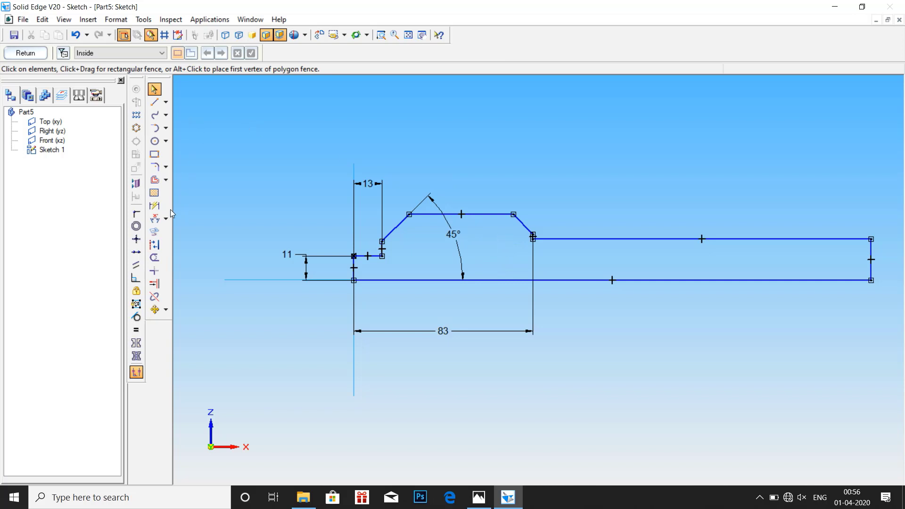
click(154, 218)
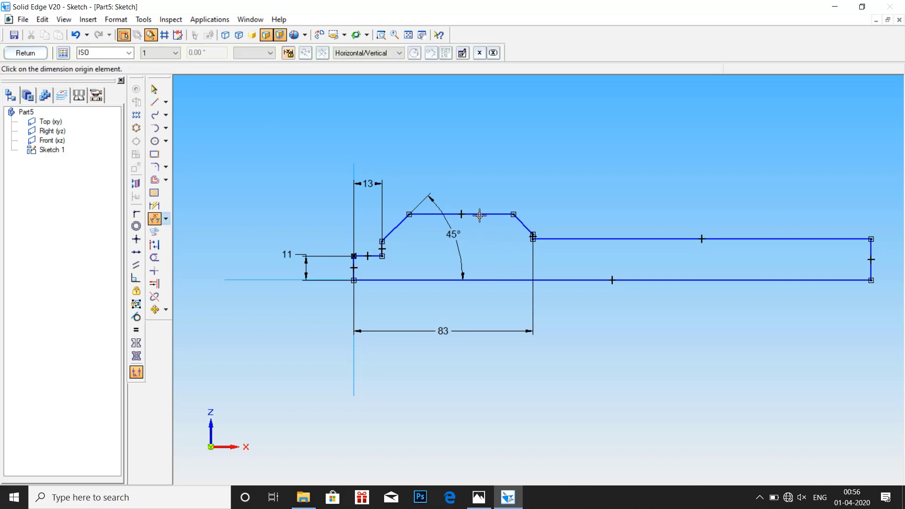
click(519, 226)
click(490, 280)
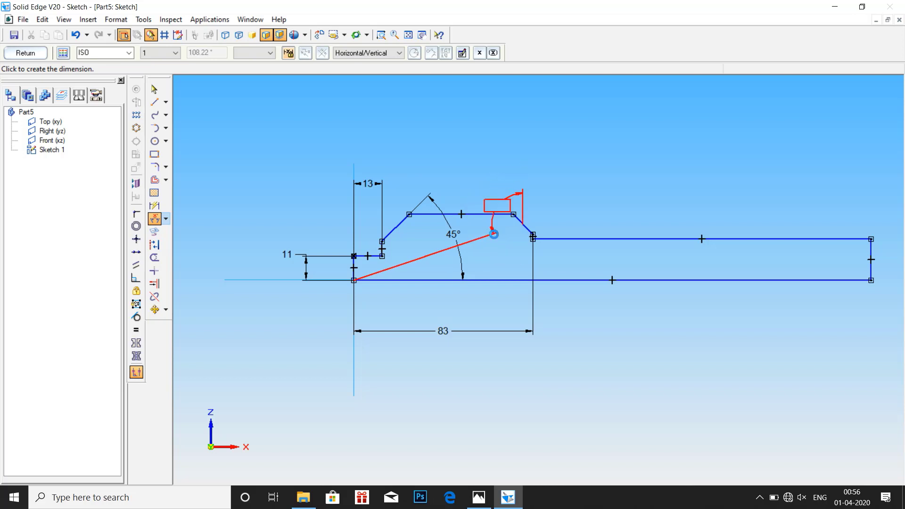
key(Escape)
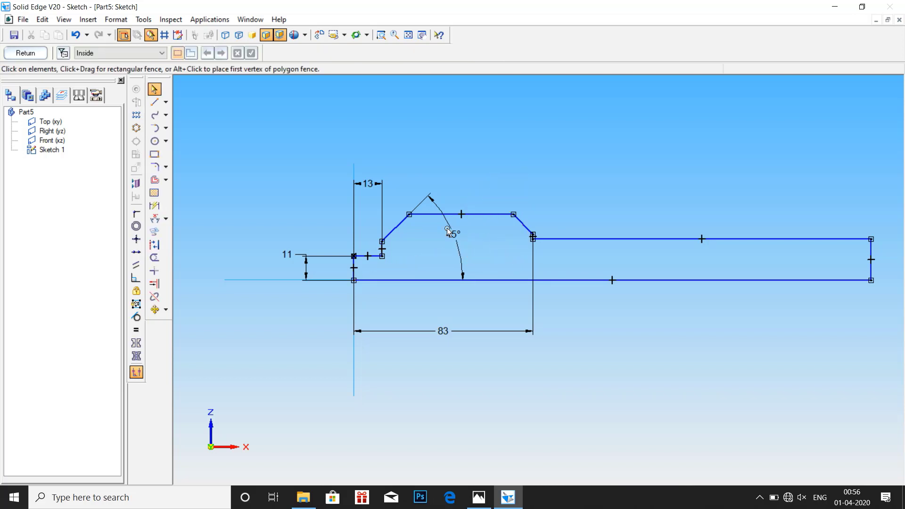
click(154, 219)
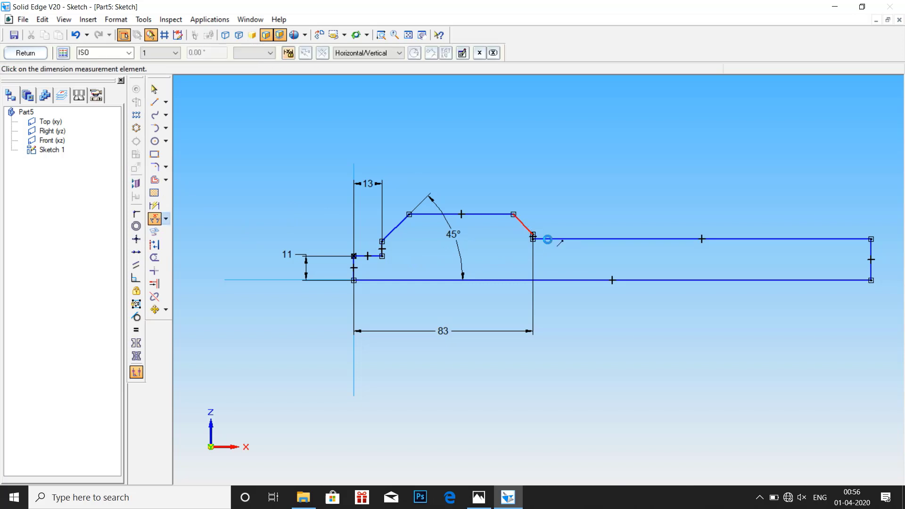
click(550, 239)
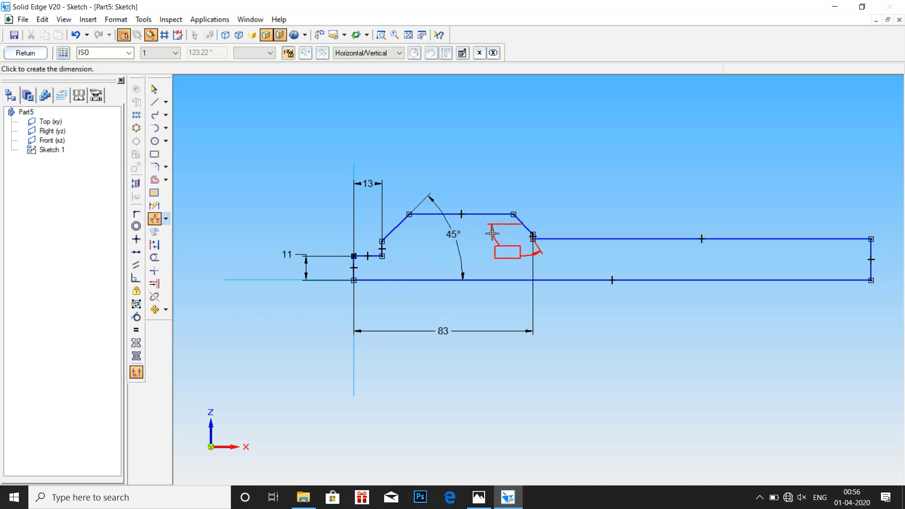
key(Escape)
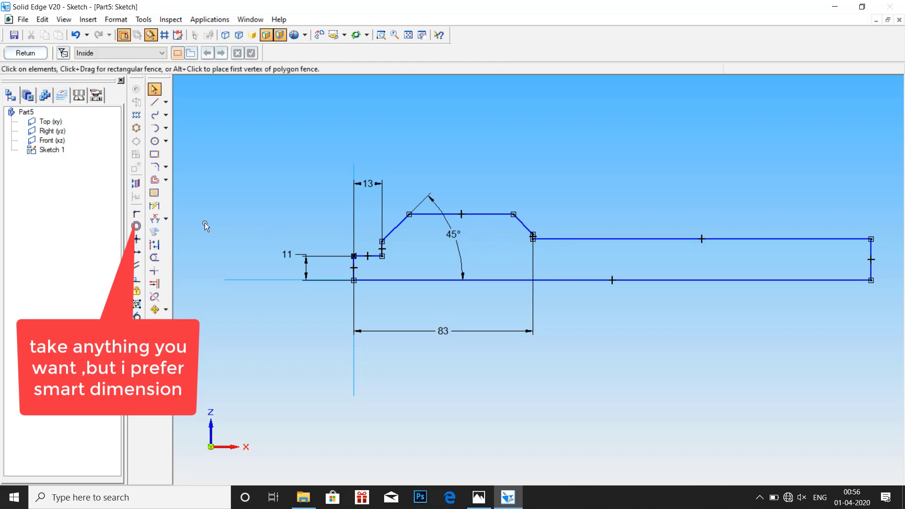
click(165, 220)
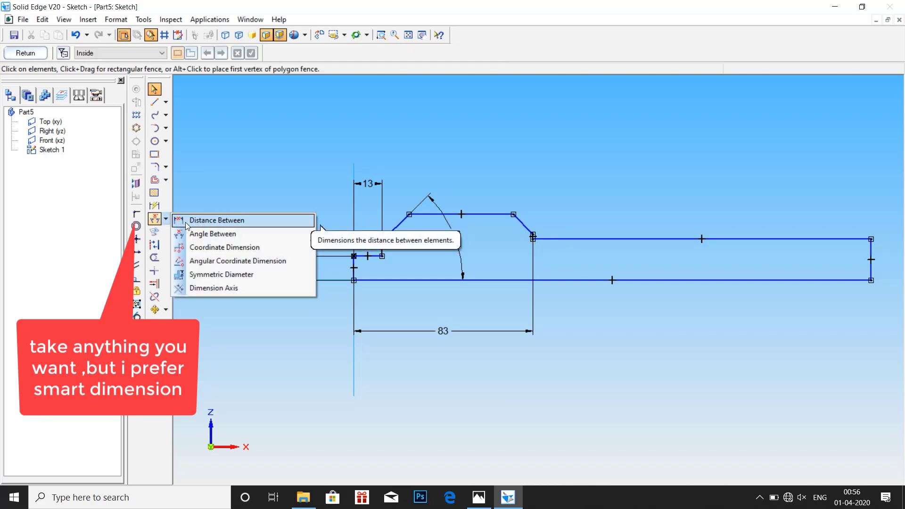
key(Escape)
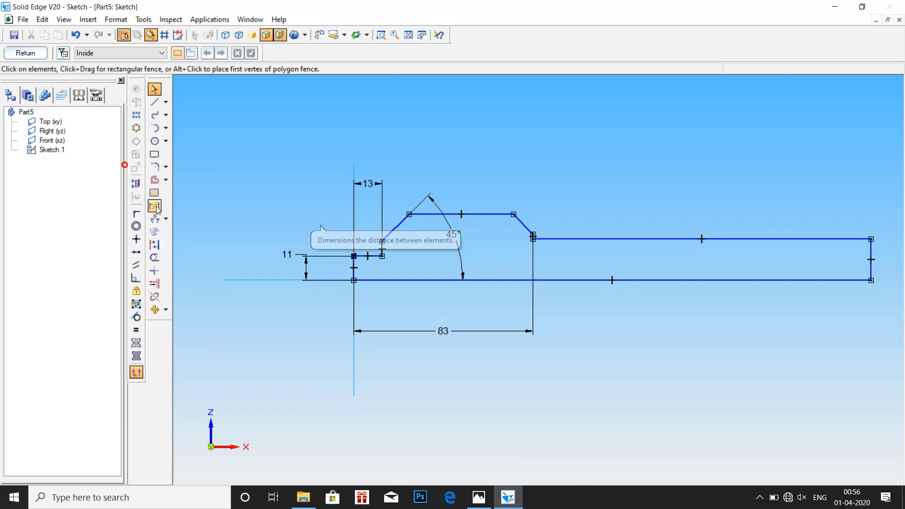
Step: Dimension the right collar chamfer at 45°
click(527, 228)
click(155, 206)
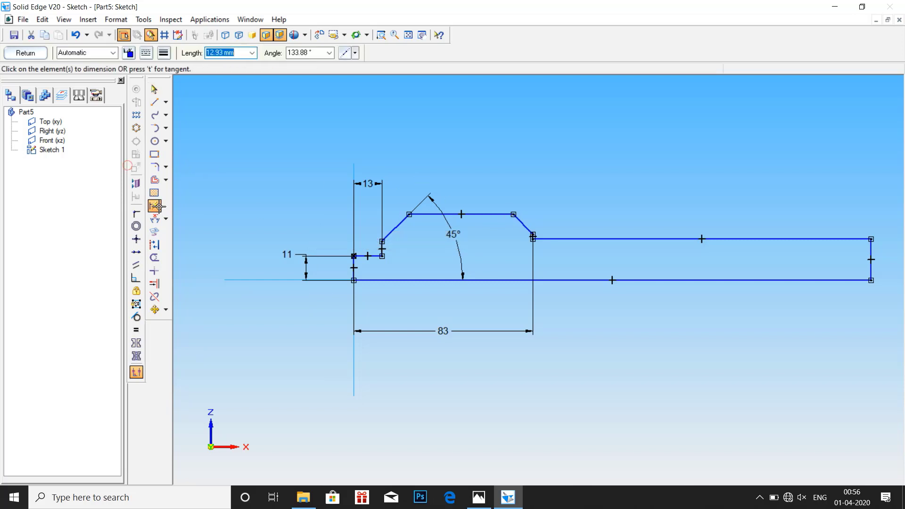
click(524, 225)
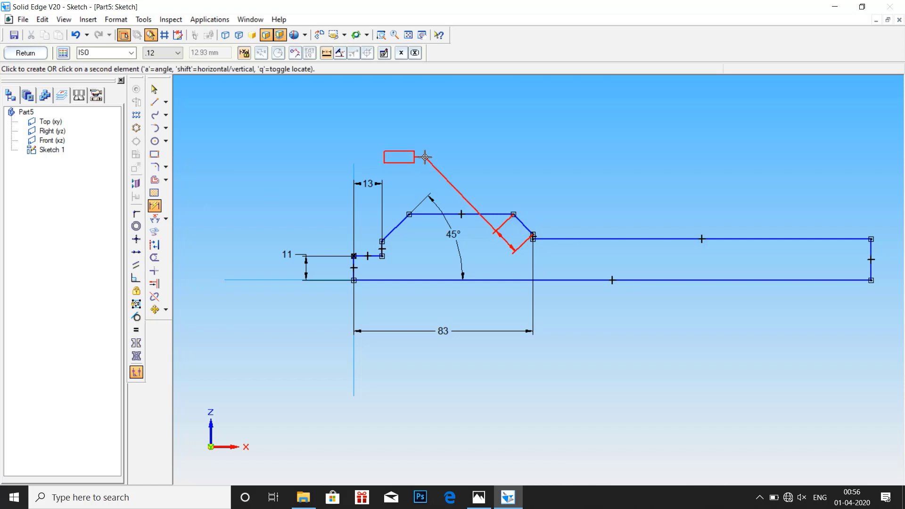
click(340, 53)
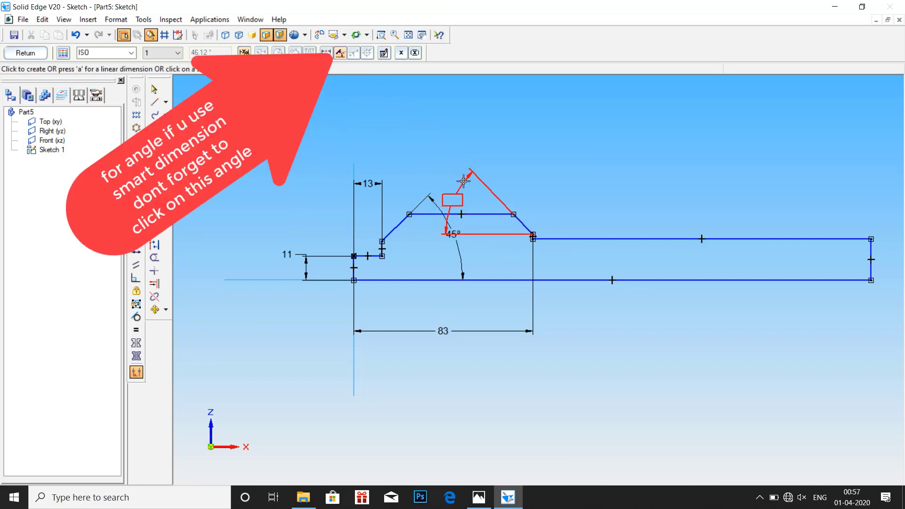
click(464, 181)
text(45)
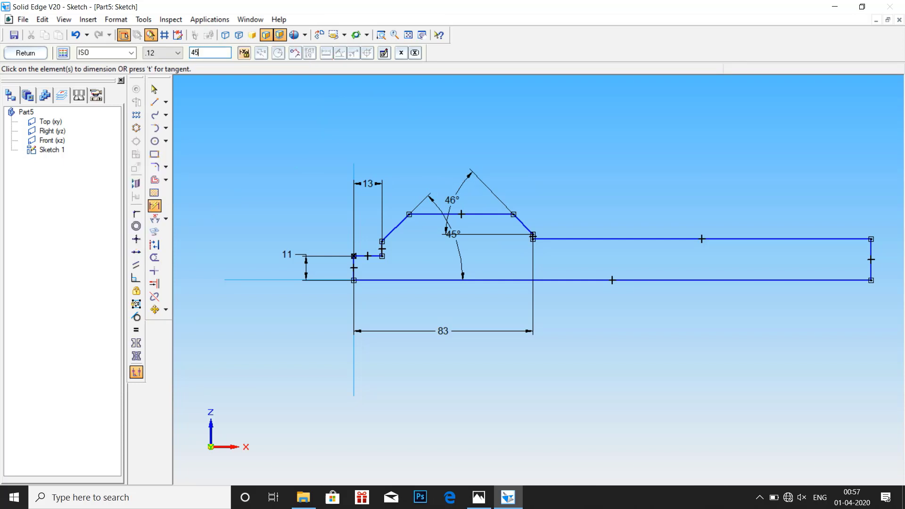
key(Return)
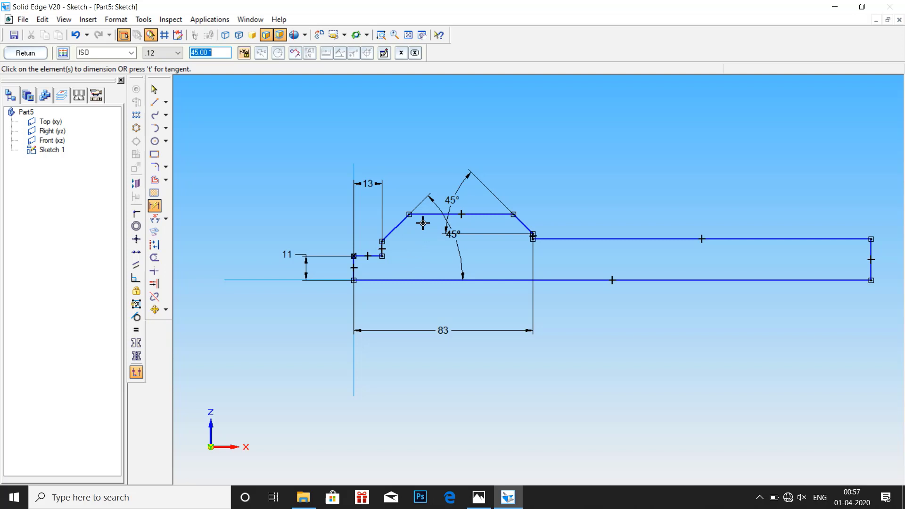
Step: Set both the left and right chamfer lengths to 10 mm
click(397, 229)
click(331, 164)
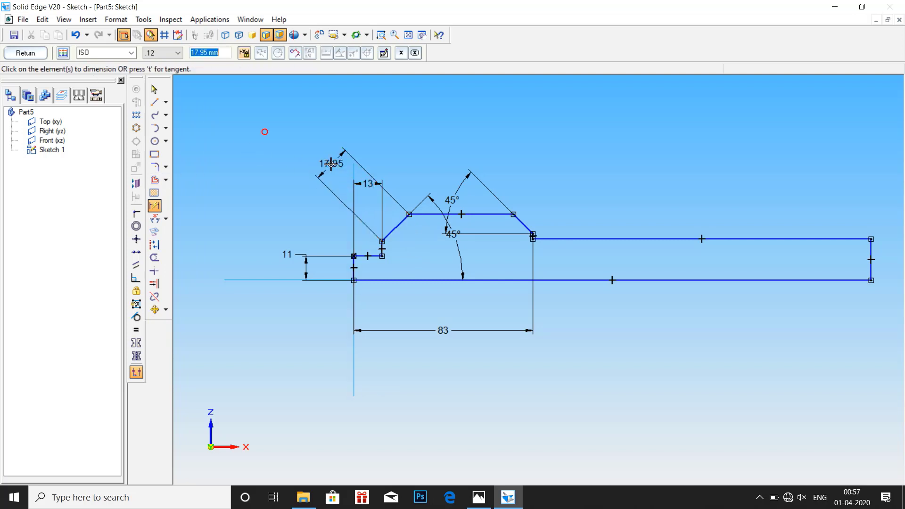
text(1)
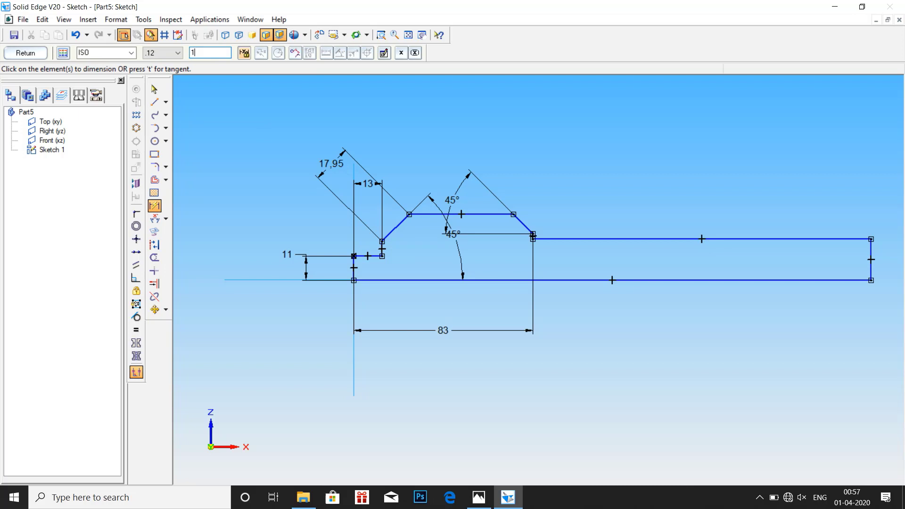
text(0)
key(Return)
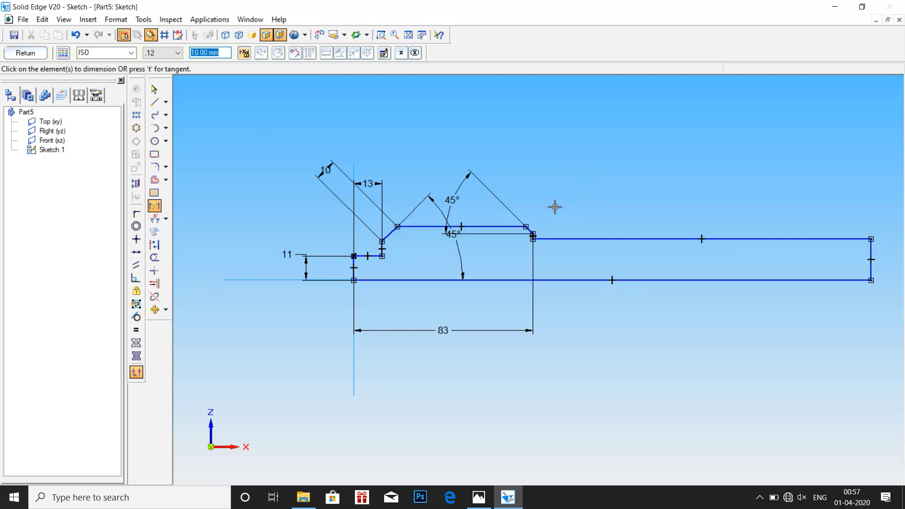
click(529, 231)
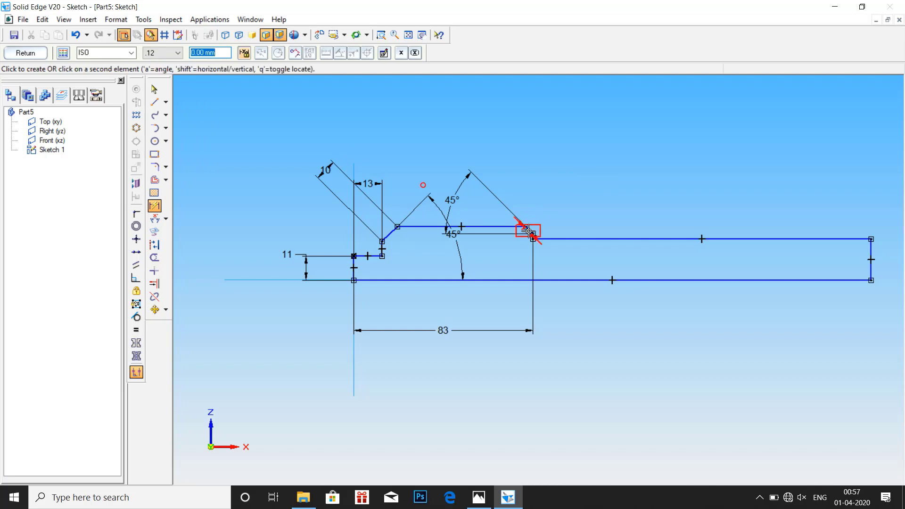
click(552, 198)
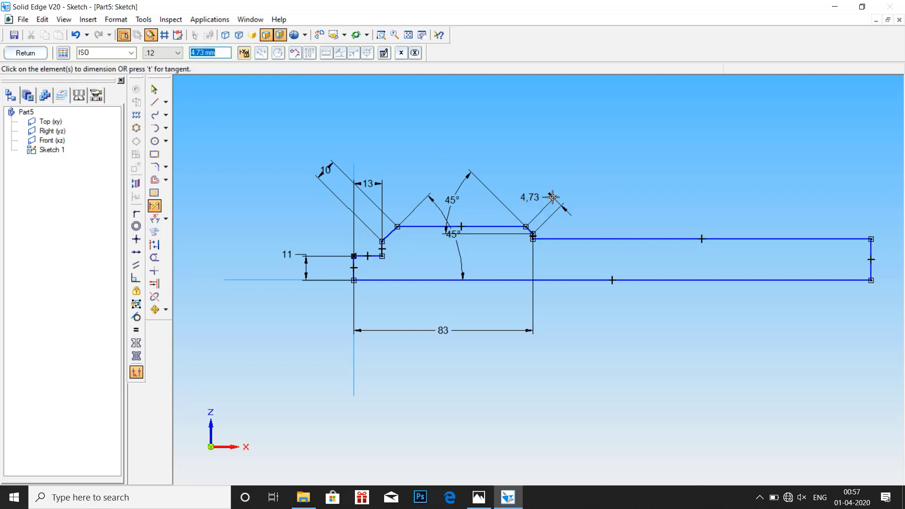
text(10)
key(Return)
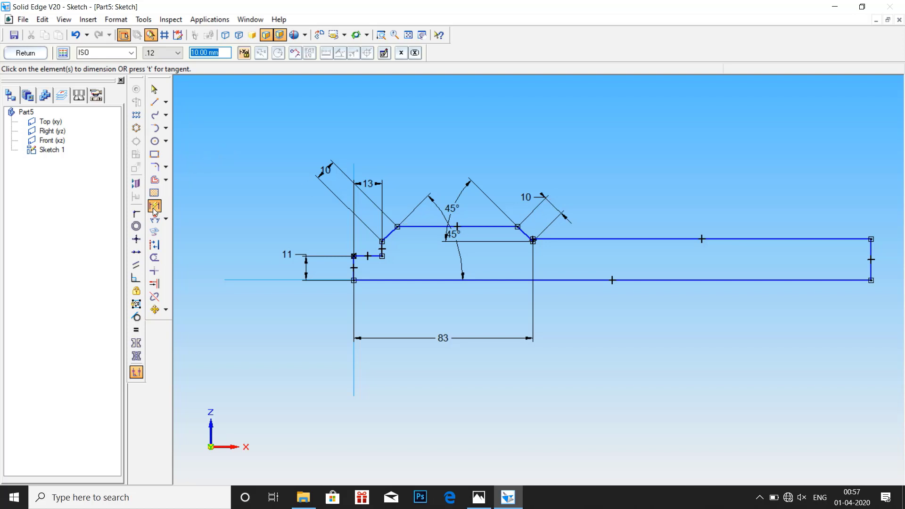
click(429, 227)
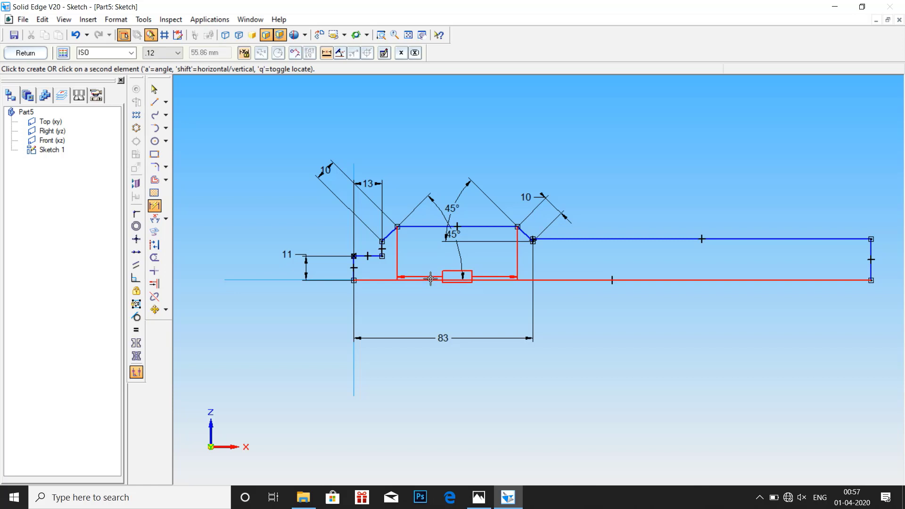
Step: Dimension the collar top 32.5 mm above the axis, entered as 65/2
click(479, 497)
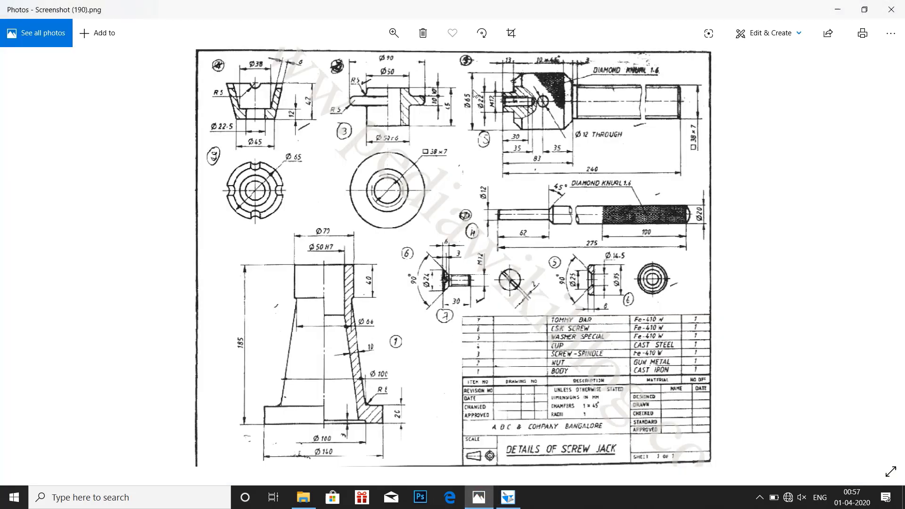
click(503, 500)
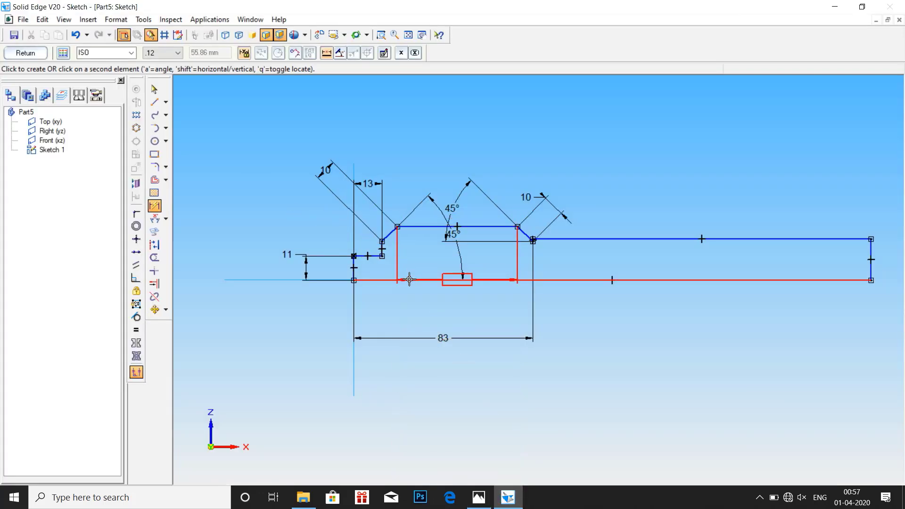
click(455, 280)
click(247, 250)
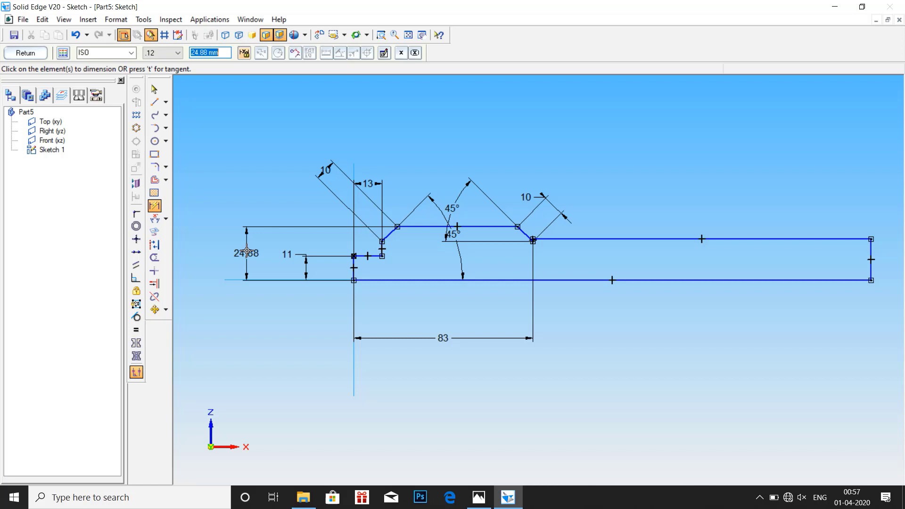
text(65/2)
key(Return)
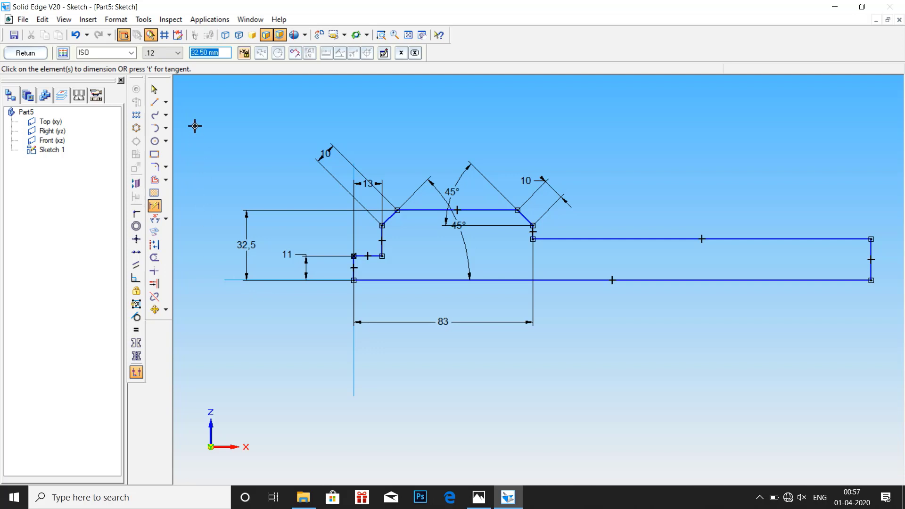
click(154, 89)
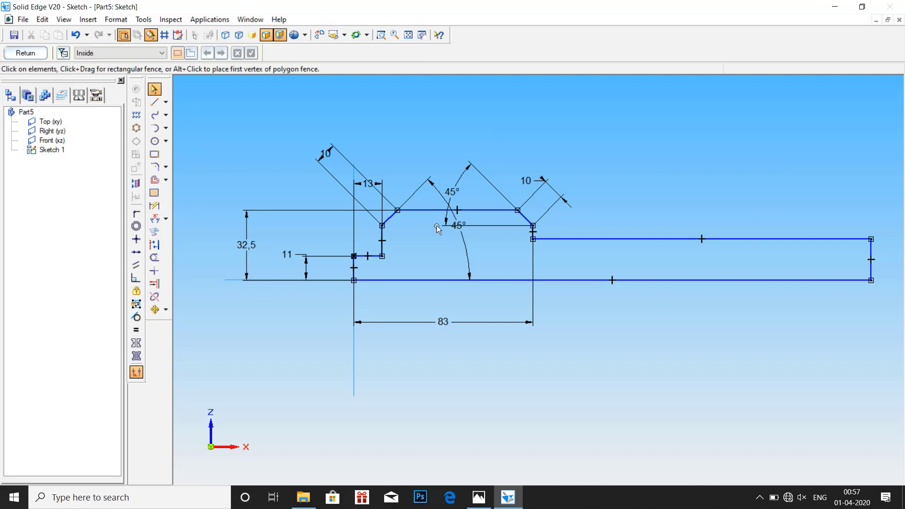
Step: Close the sketch and revolve the profile 360° about the bottom axis line into Protrusion 1
click(758, 280)
click(477, 248)
click(29, 54)
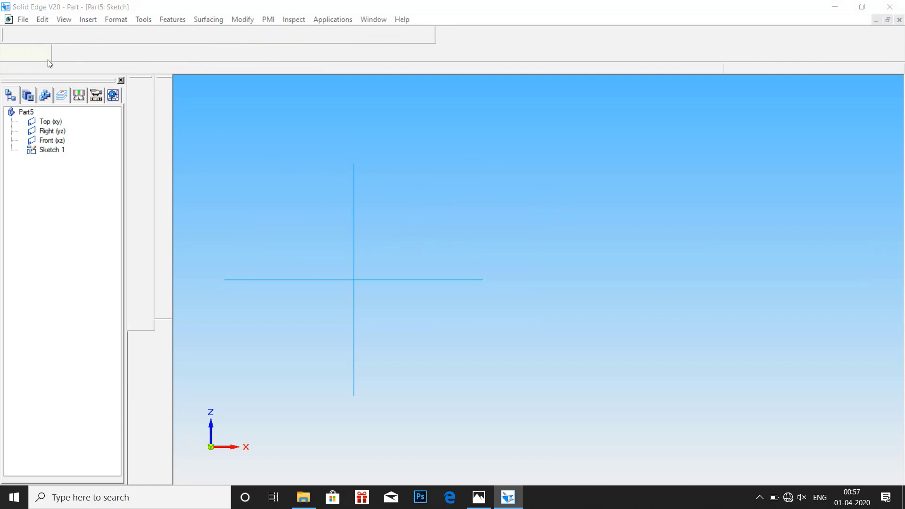
click(167, 138)
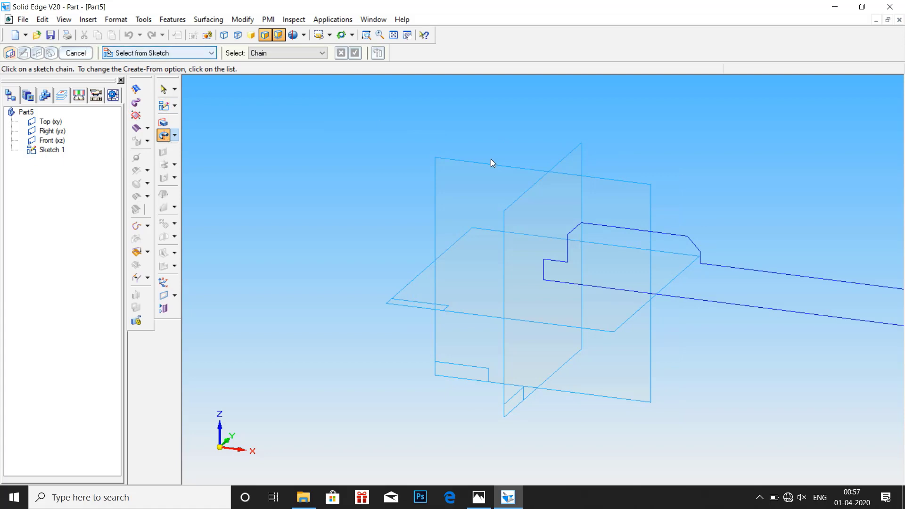
click(593, 224)
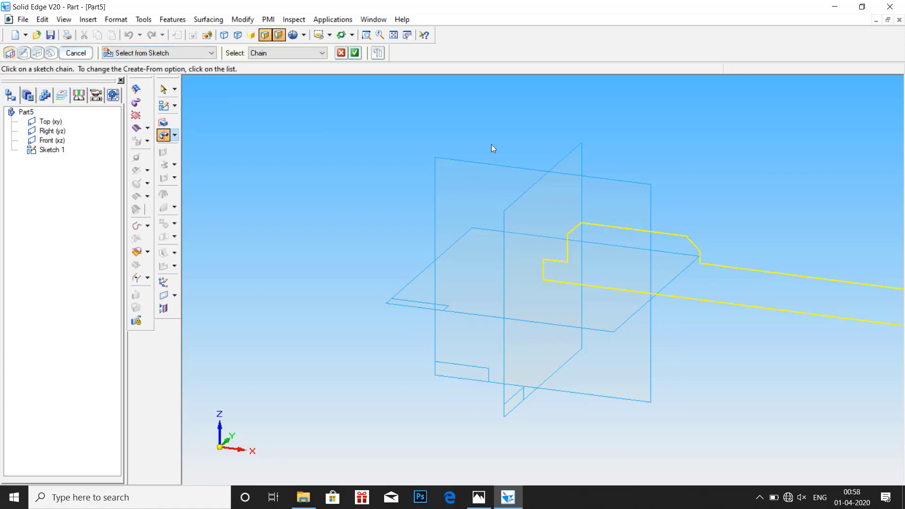
click(353, 54)
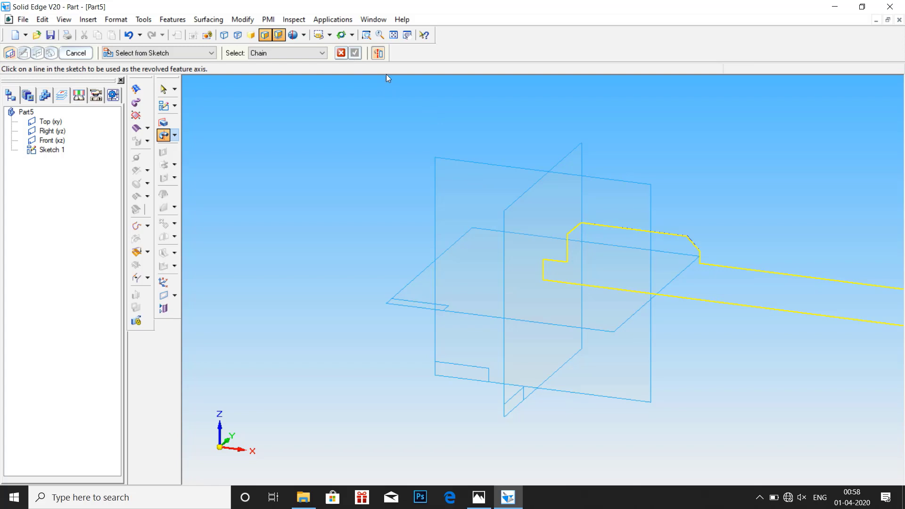
click(572, 284)
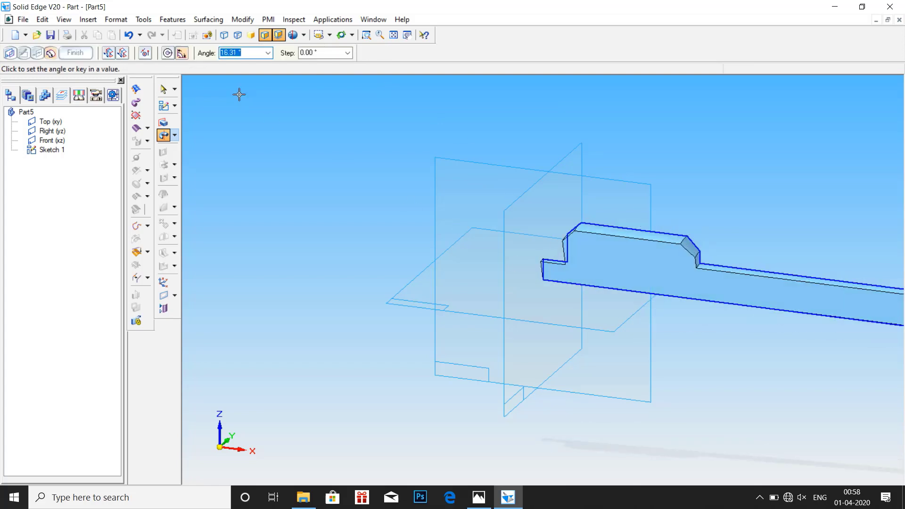
text(360)
key(Return)
click(222, 92)
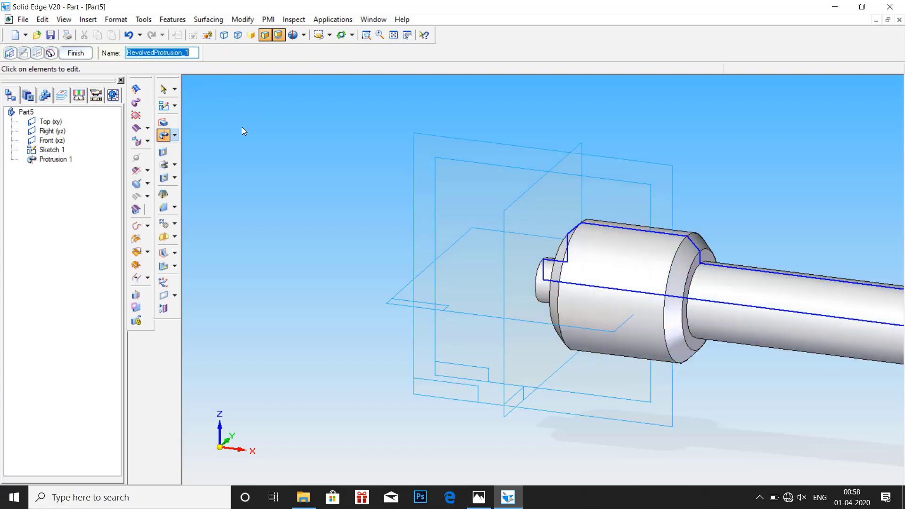
Step: Fit the revolved spindle in view and bring up the reference drawing
scroll(669, 301, down, 3)
scroll(843, 296, up, 2)
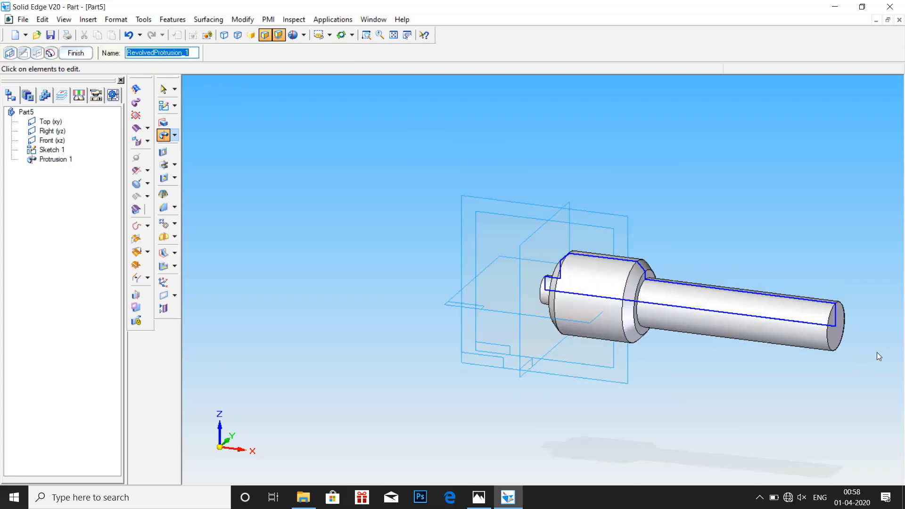
scroll(867, 348, up, 2)
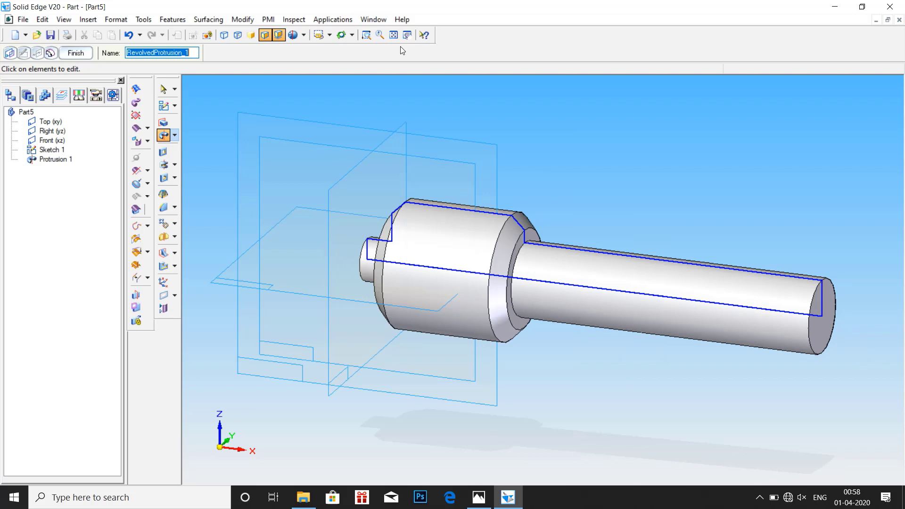
click(394, 35)
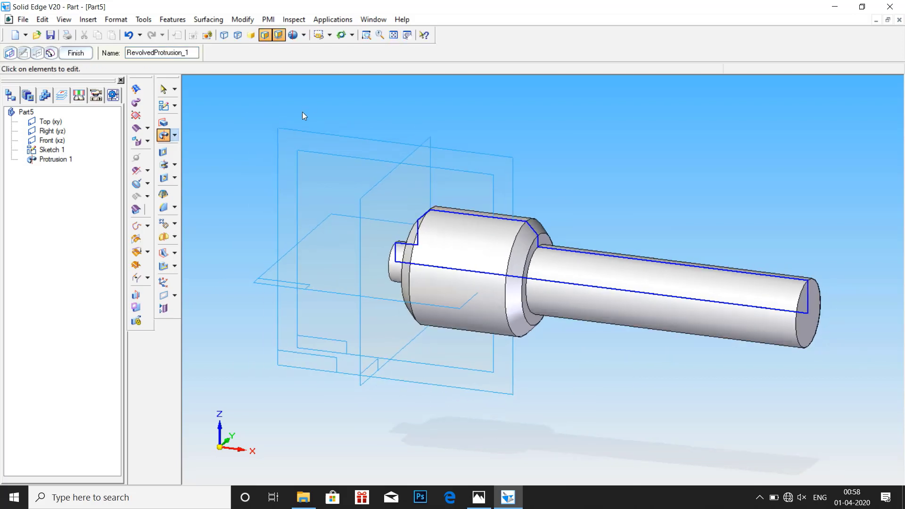
click(479, 497)
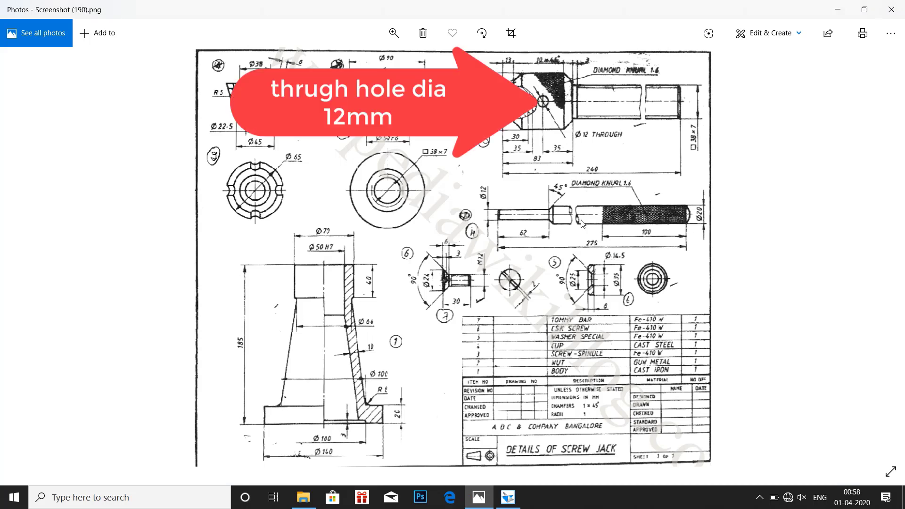
Step: Return to Part5 in Solid Edge after checking the Ø12 through hole
click(509, 498)
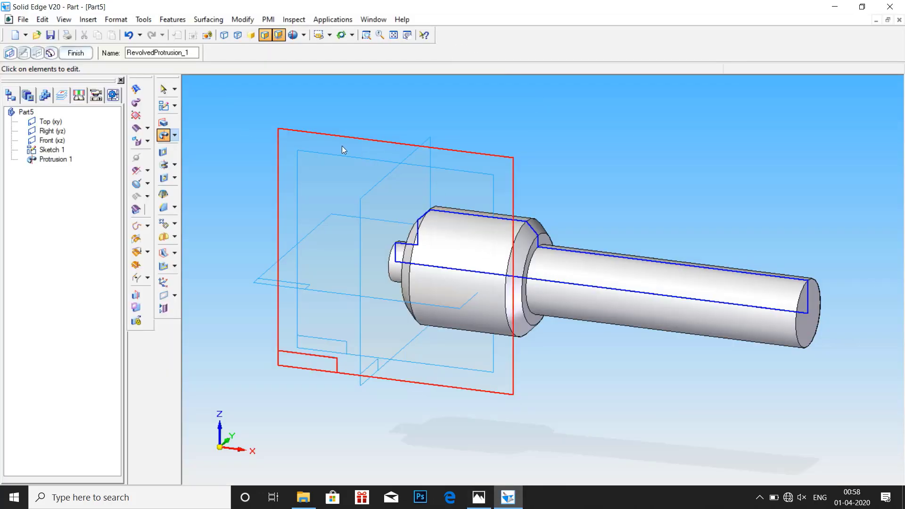
Step: On a new Front-plane sketch, draw a 17.88 mm circle centred on the axis within the collar
click(166, 106)
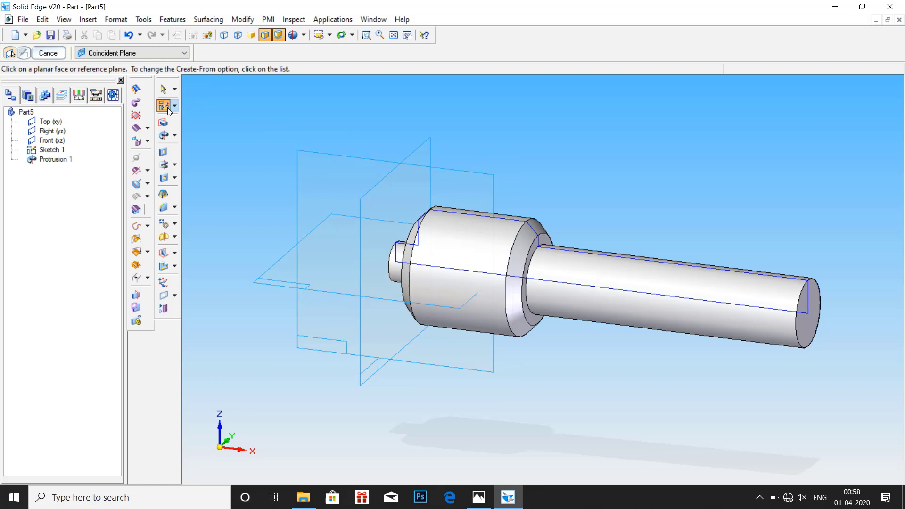
click(325, 166)
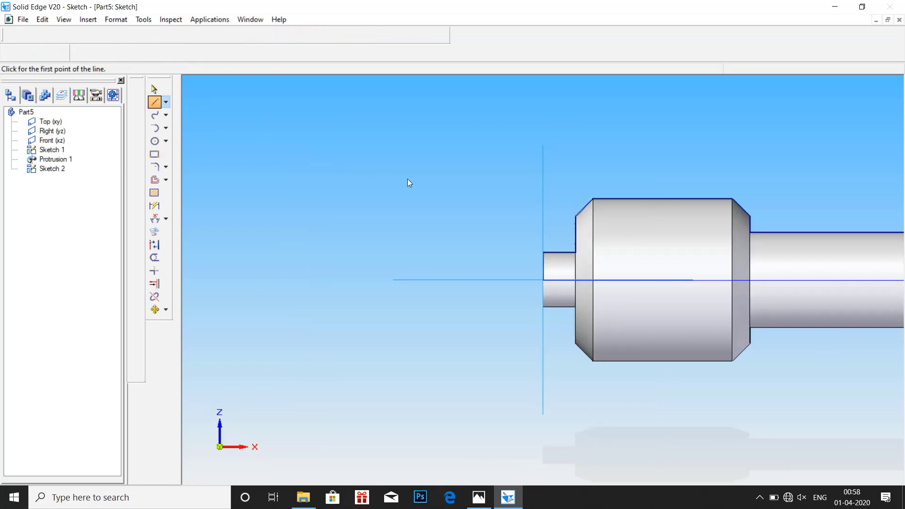
click(155, 141)
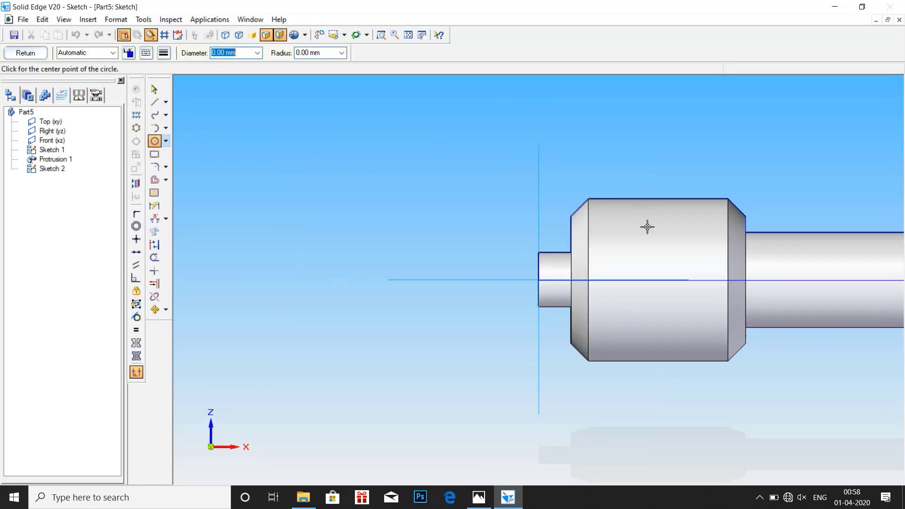
click(651, 280)
click(657, 258)
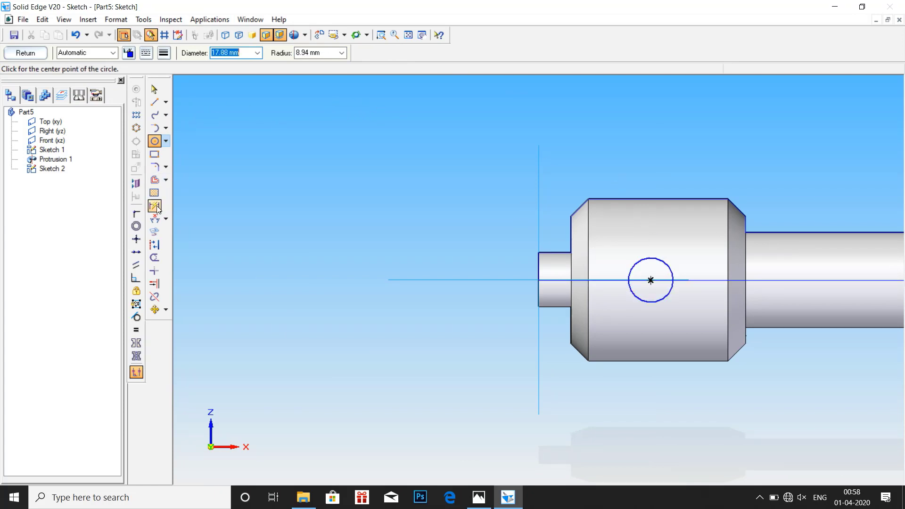
click(479, 498)
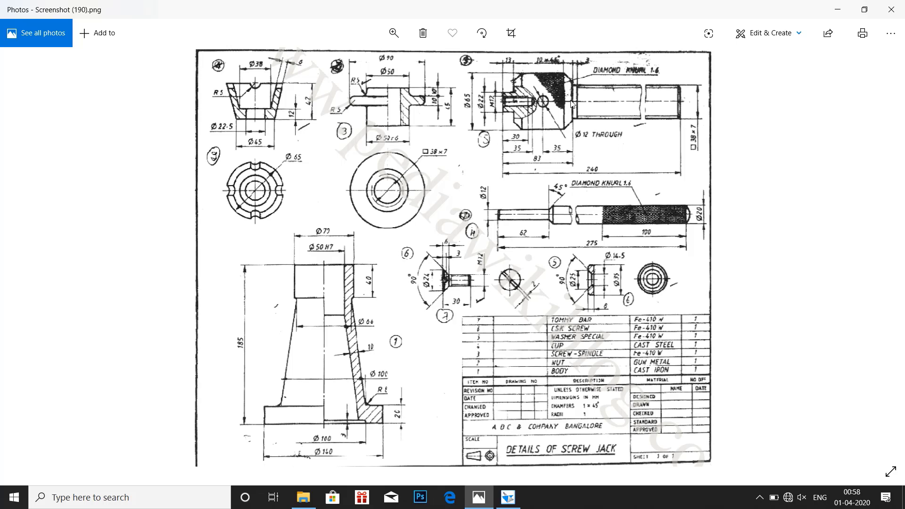
Step: Return to the circle sketch and dimension the circle's diameter as 12 mm
click(509, 496)
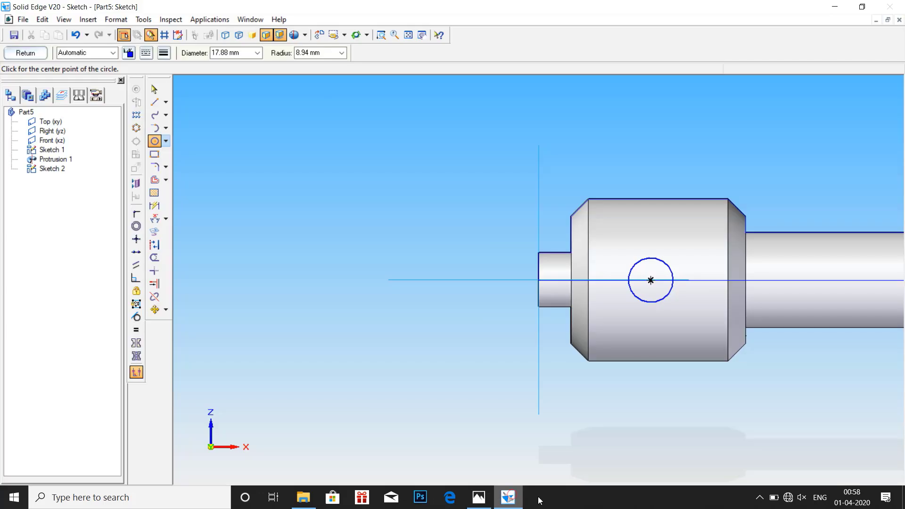
click(156, 210)
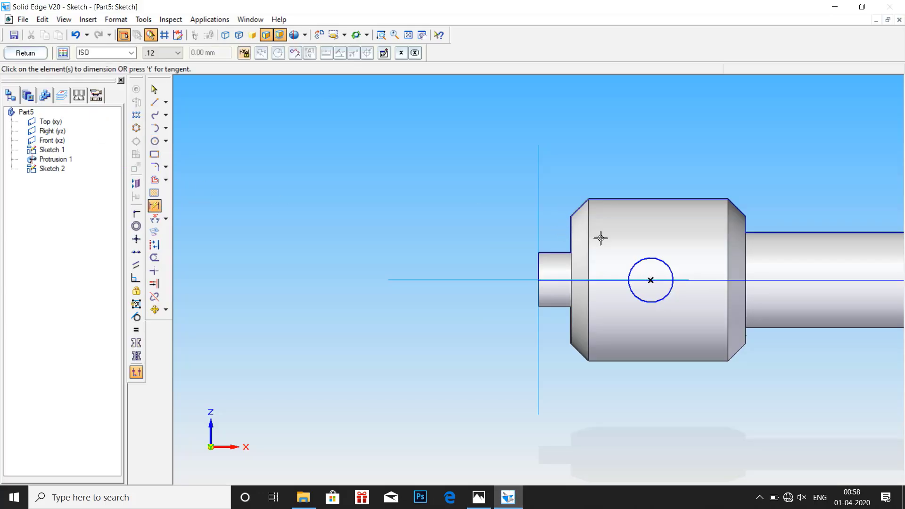
click(633, 263)
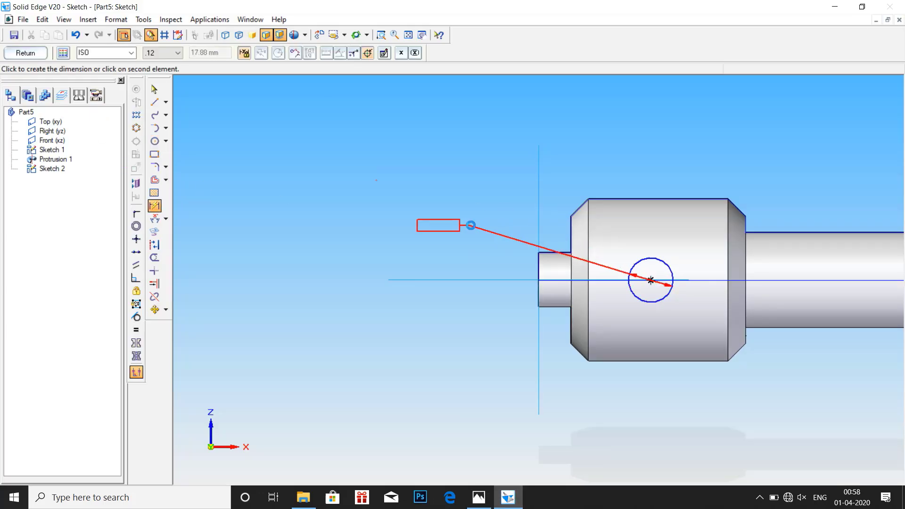
click(471, 225)
text(1)
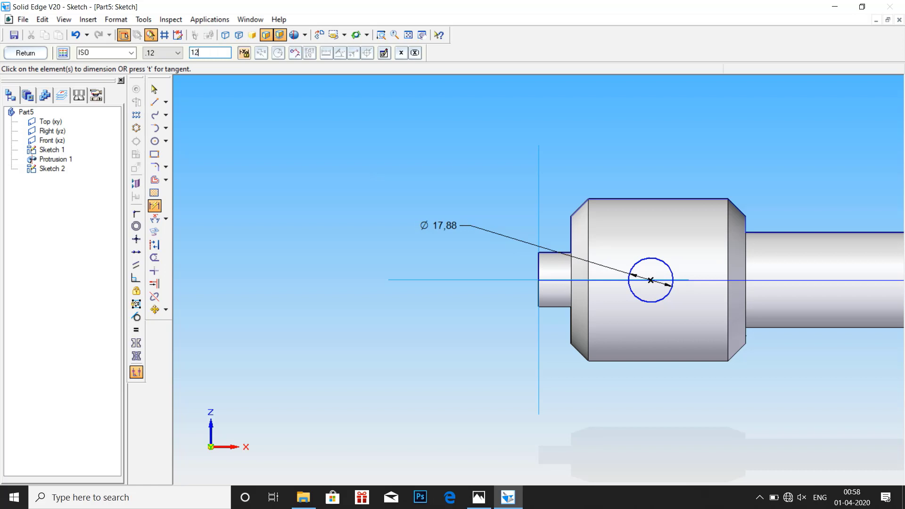
text(2)
key(Return)
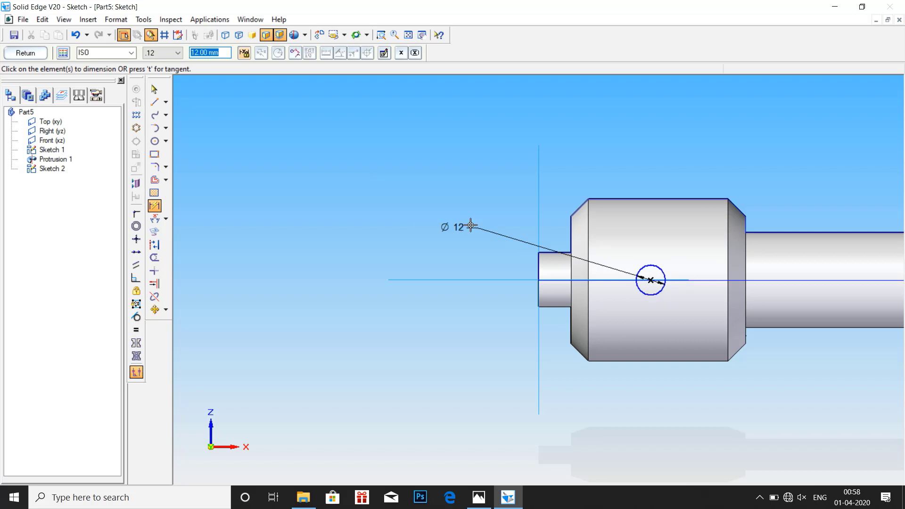
Step: Locate the circle centre 35 mm from the shoulder's right edge and close the sketch
click(651, 281)
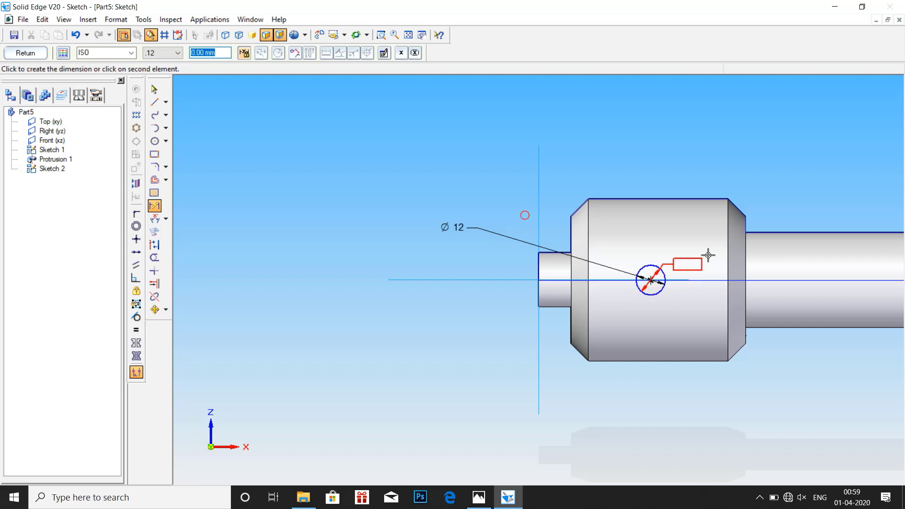
click(745, 278)
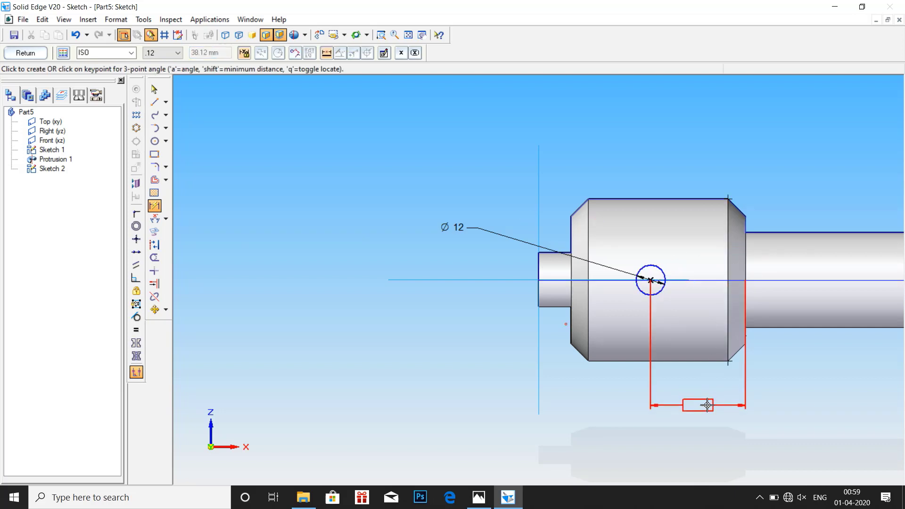
click(707, 404)
text(35)
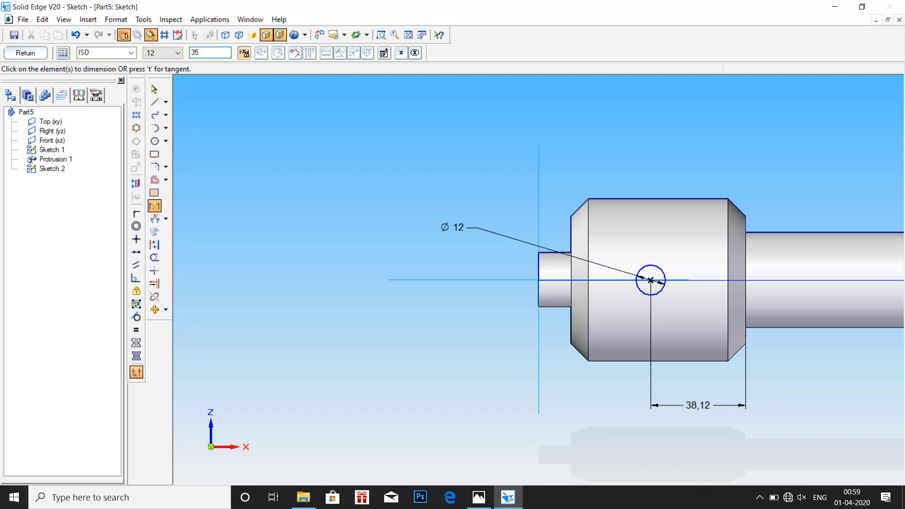
key(Return)
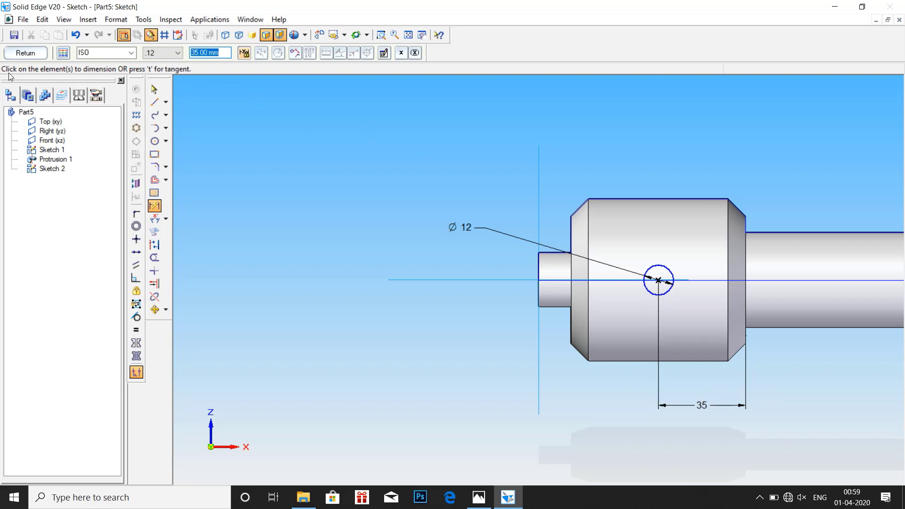
click(10, 54)
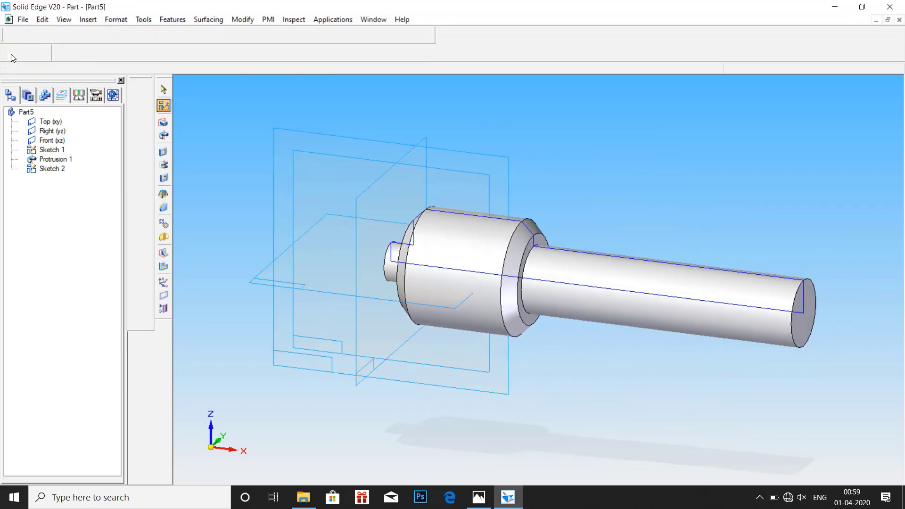
click(478, 497)
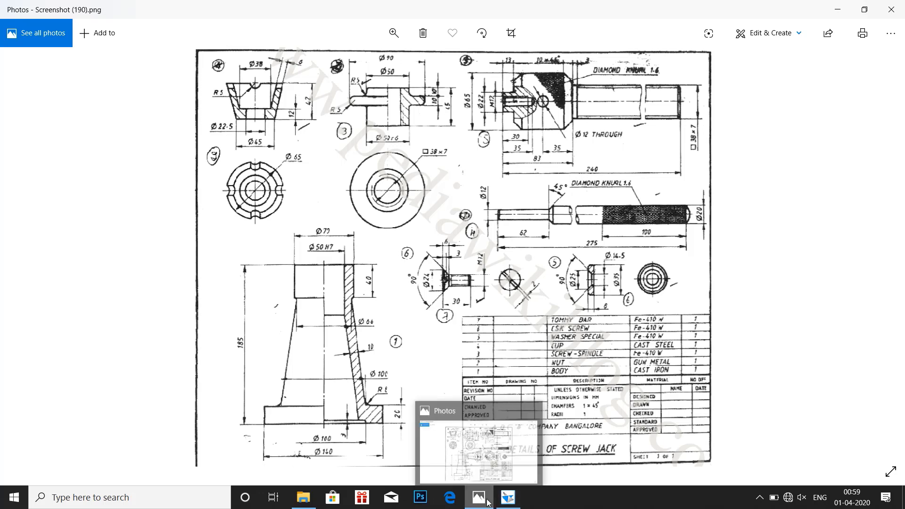
click(508, 498)
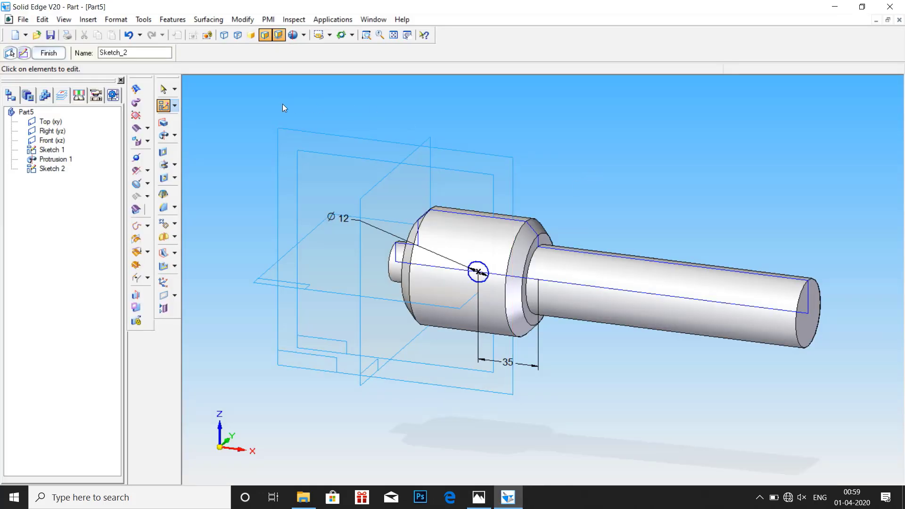
Step: Build a cutout from the existing 12 mm circle sketch, extending symmetrically through the whole part
click(163, 151)
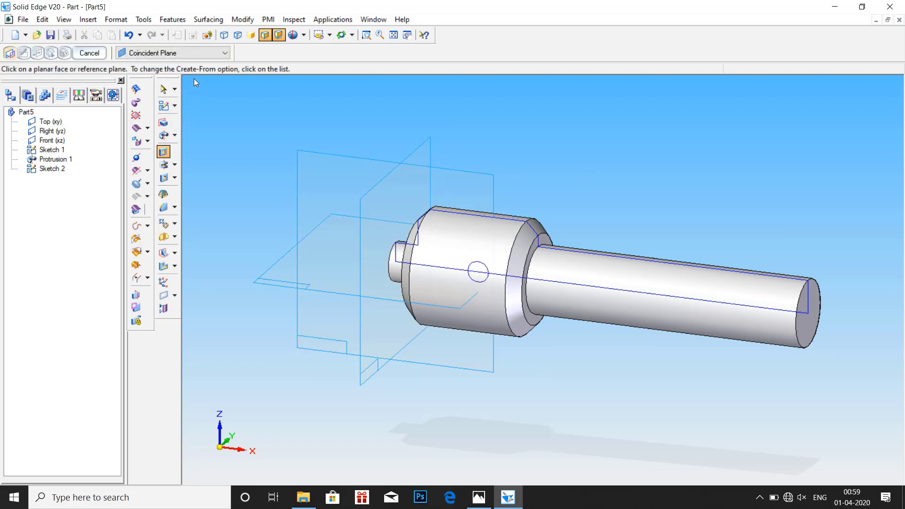
click(195, 53)
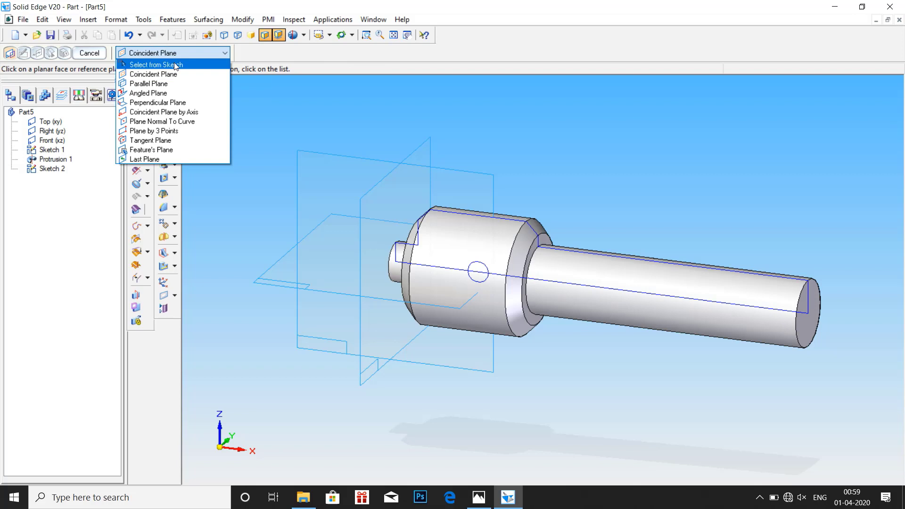
click(176, 65)
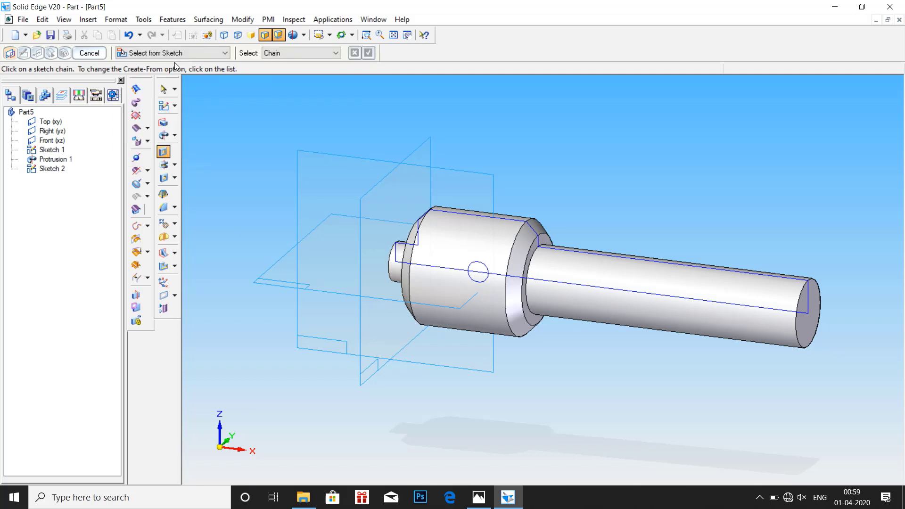
click(470, 267)
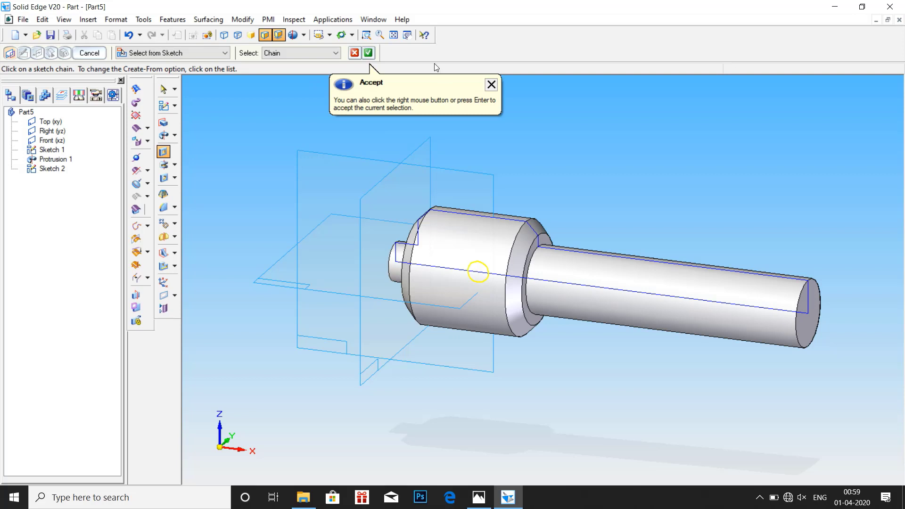
click(368, 53)
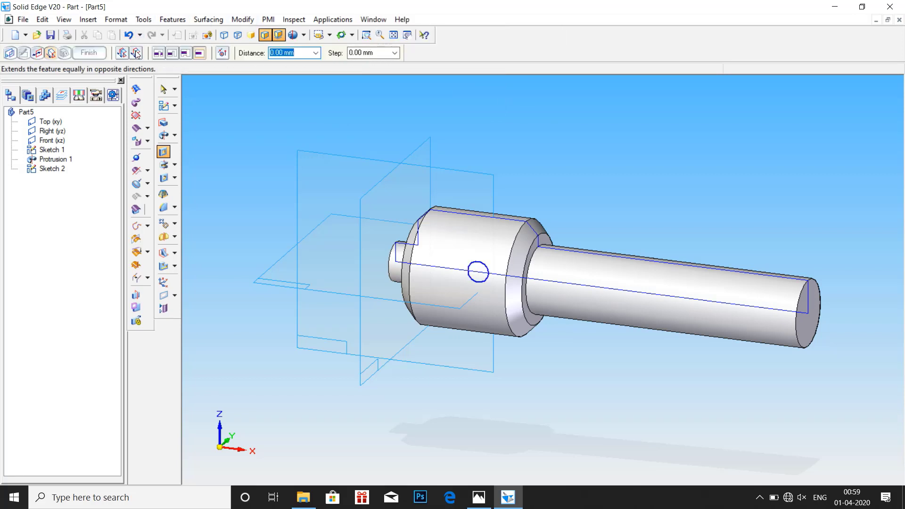
click(137, 53)
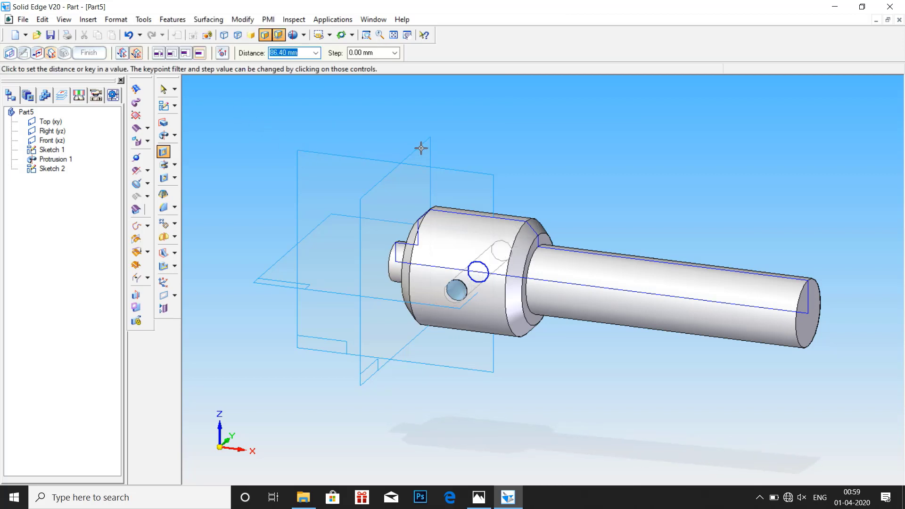
click(495, 143)
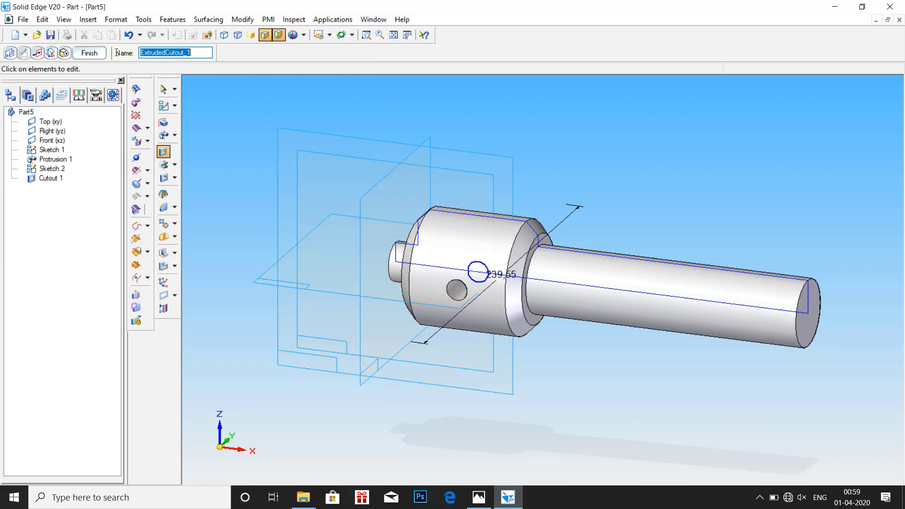
Step: Finish the cross-hole cutout, review the drawing, and turn the part to show its front end face
click(87, 53)
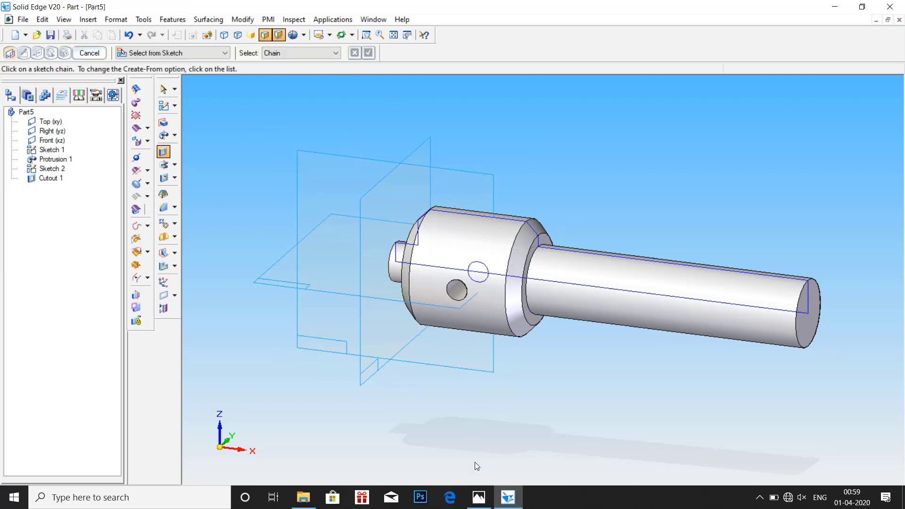
click(478, 498)
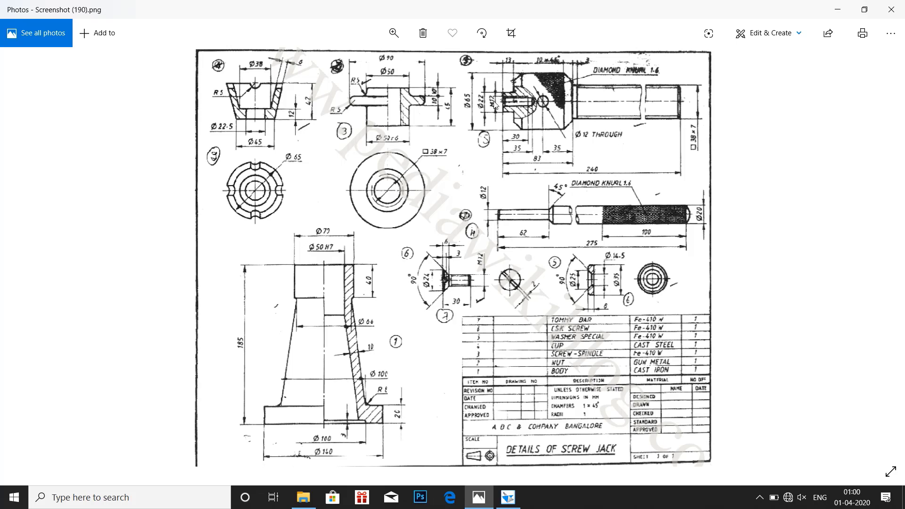
click(500, 502)
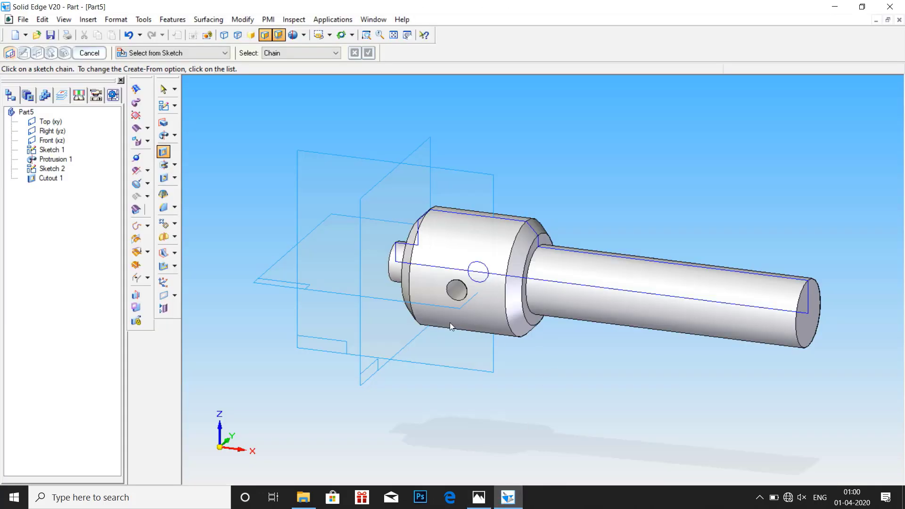
middle_drag(440, 329, 510, 364)
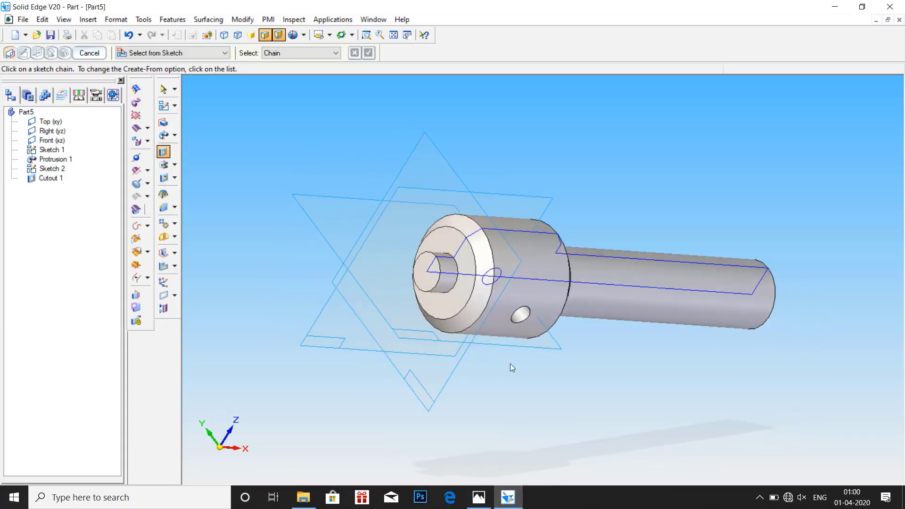
Step: Start a hole on the spindle's small front end face and bring up Hole Options
click(165, 178)
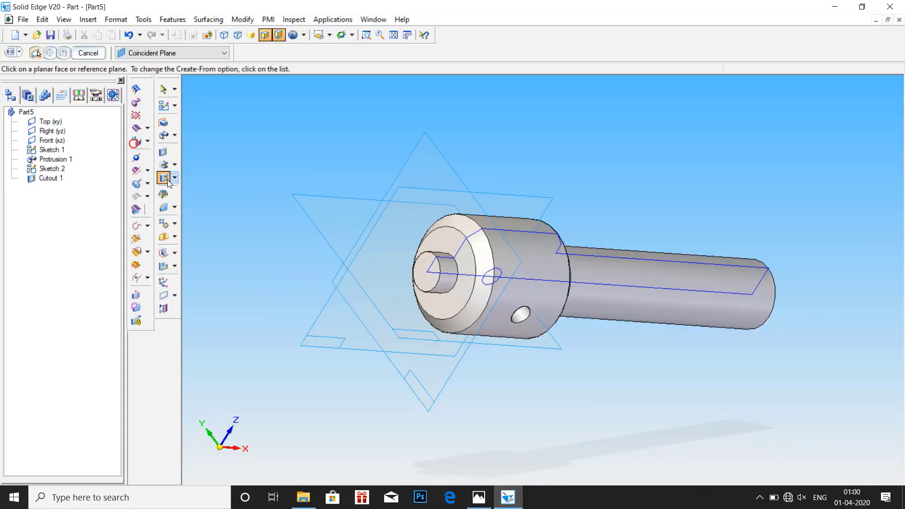
click(424, 276)
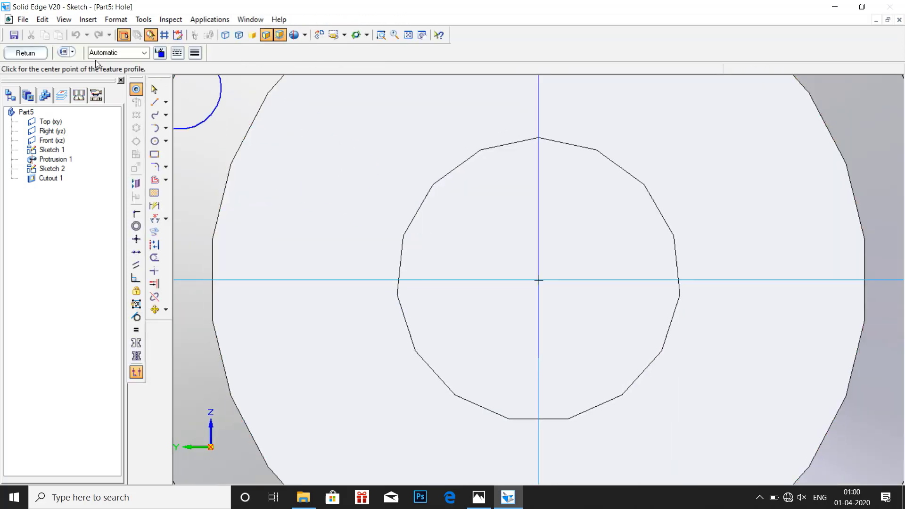
click(64, 54)
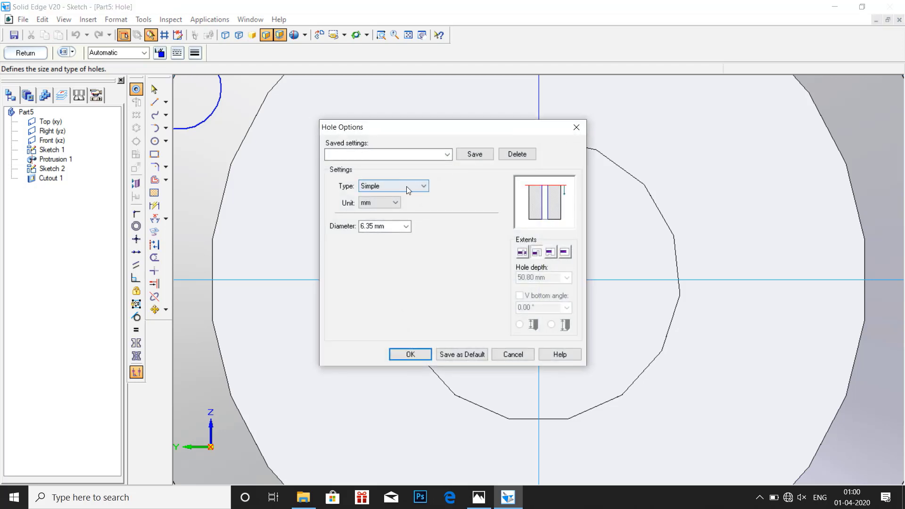
Step: Change the hole type to Threaded, checking the drawing for the thread size
click(401, 186)
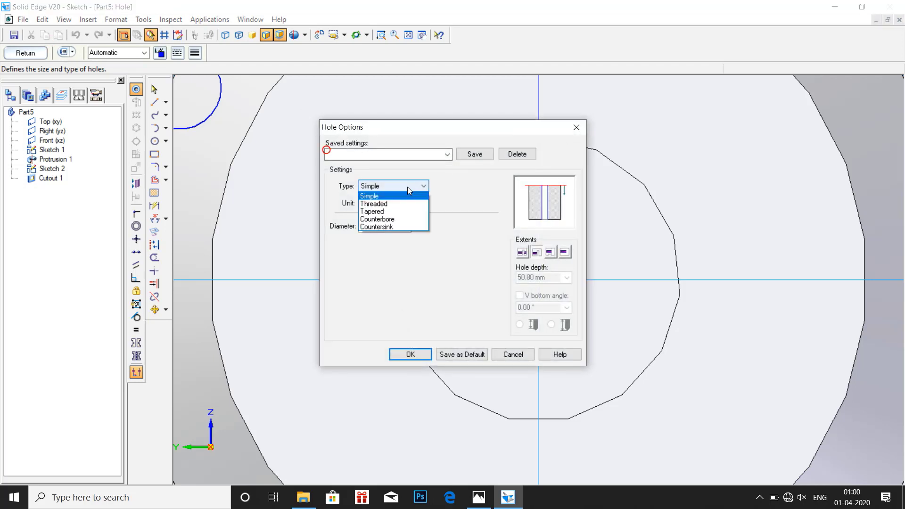
click(378, 205)
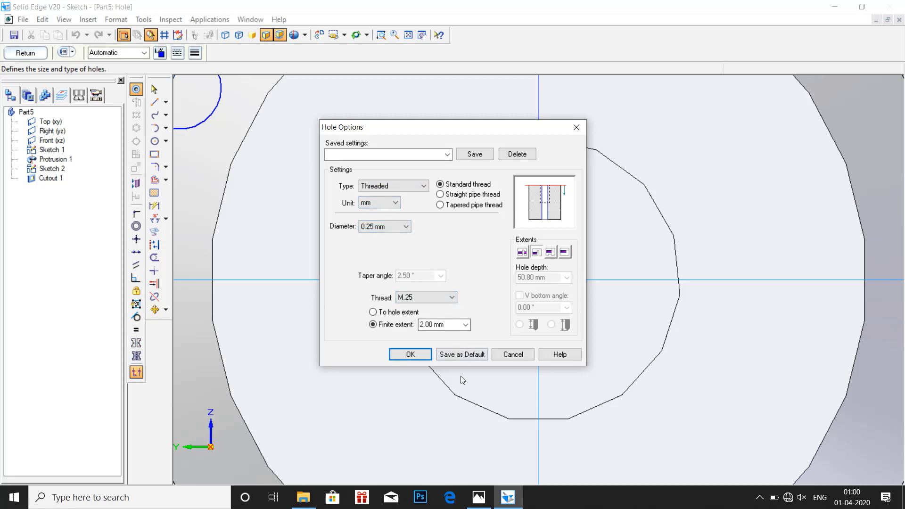
mouse_move(487, 501)
click(478, 450)
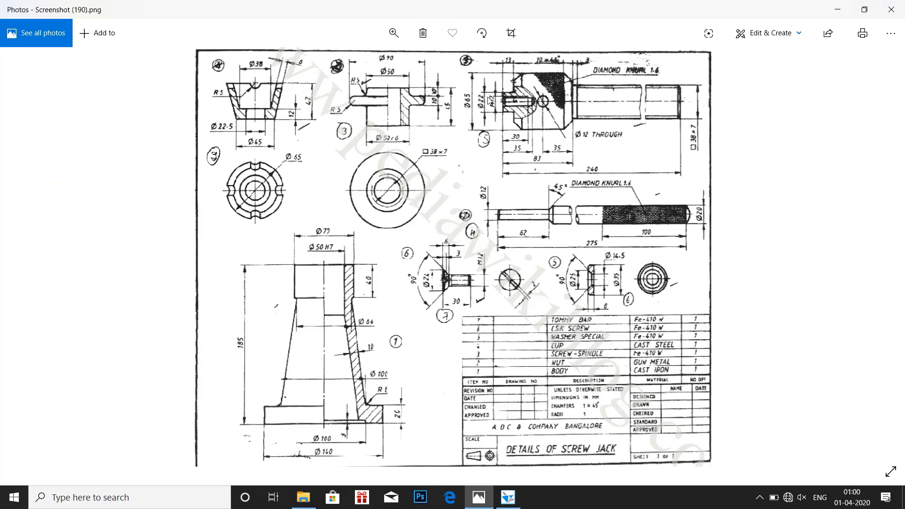
mouse_move(506, 504)
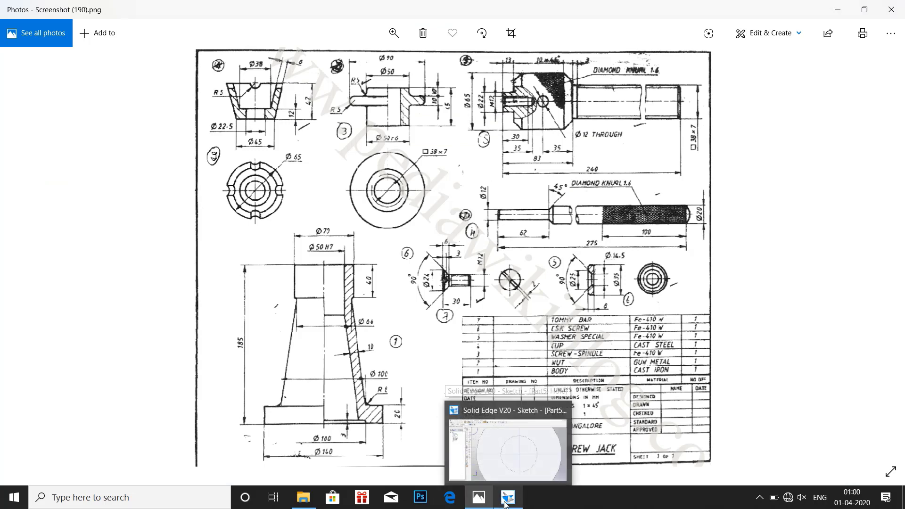
click(506, 504)
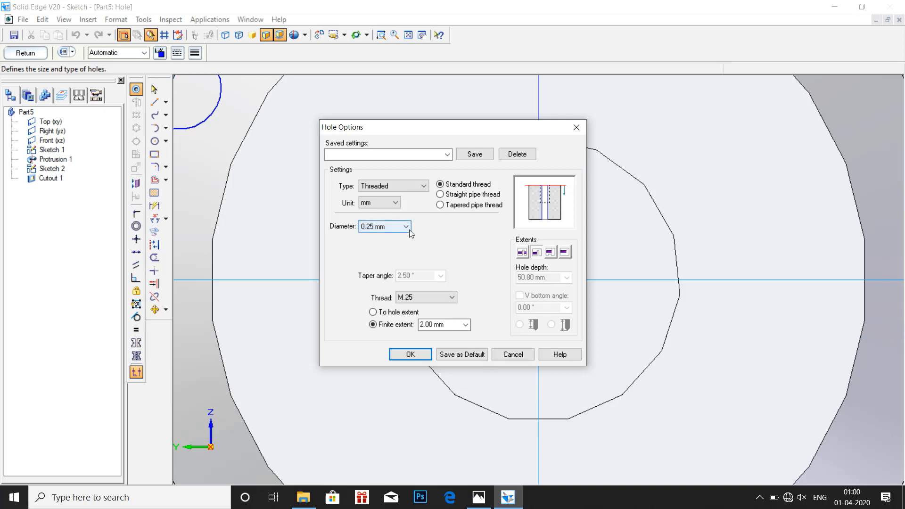
Step: Choose the M12 thread size, then view the screw-jack drawing
click(455, 300)
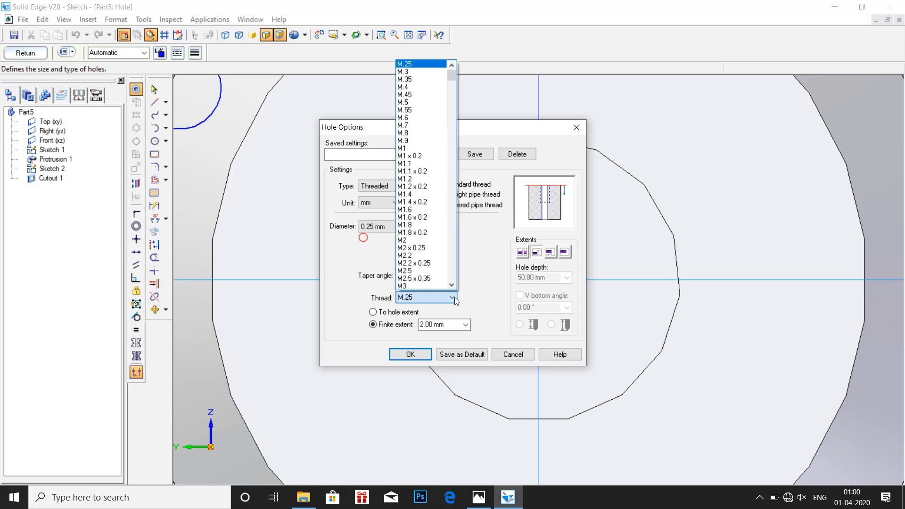
scroll(403, 210, down, 3)
scroll(403, 210, down, 10)
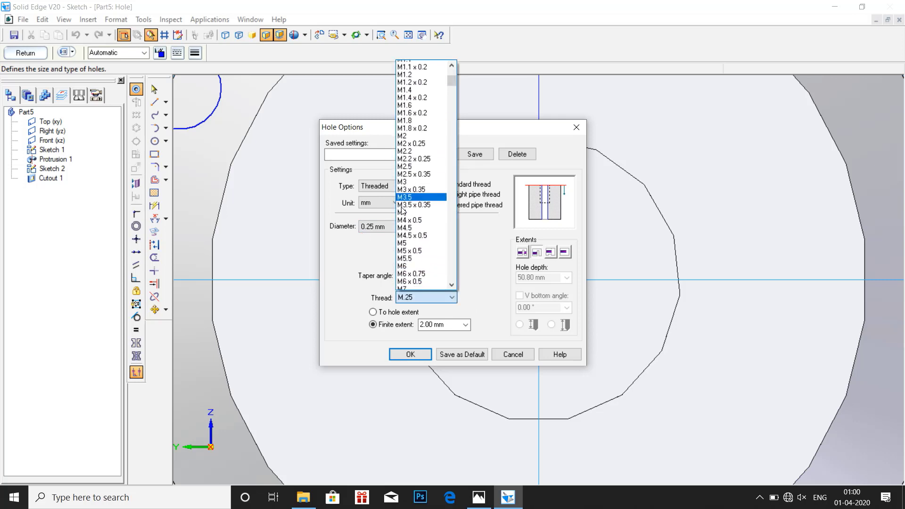
scroll(419, 266, down, 4)
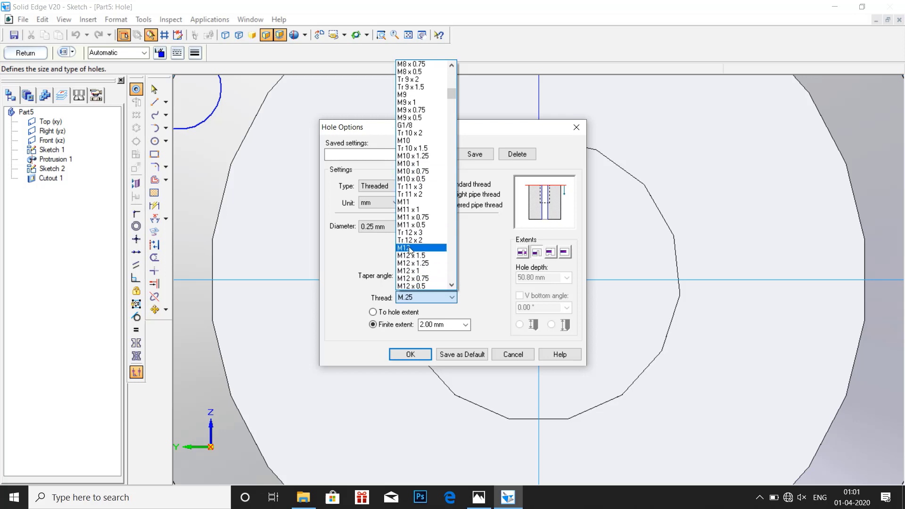
click(409, 248)
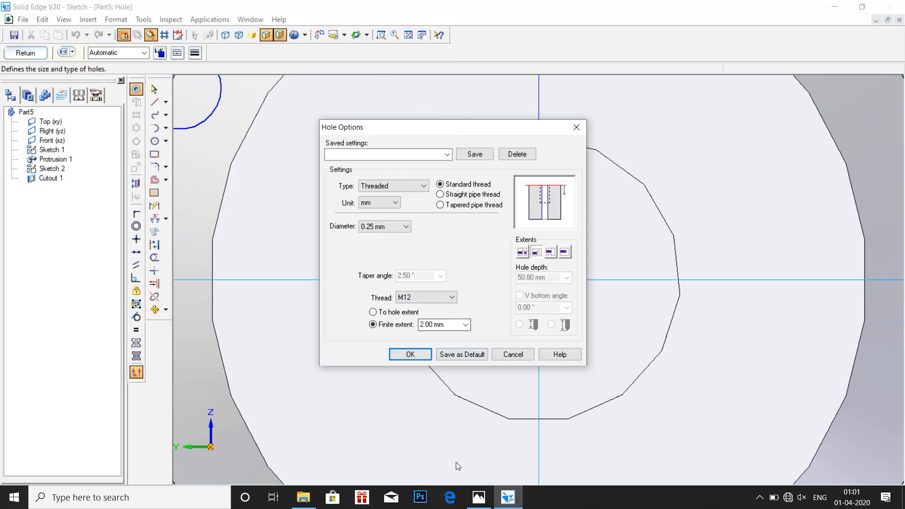
click(479, 498)
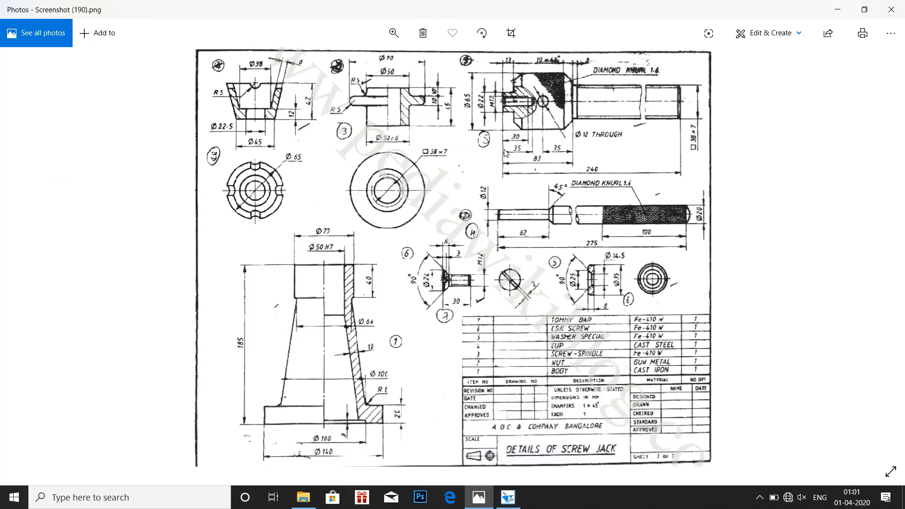
Step: Give the hole a 30 mm thread extent, 35 mm finite depth and a 118° V bottom
click(518, 498)
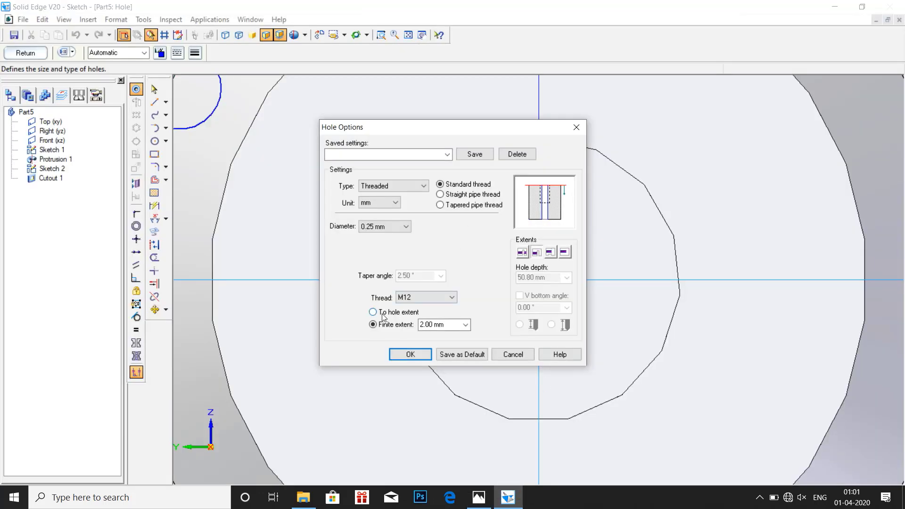
double_click(421, 325)
text(30)
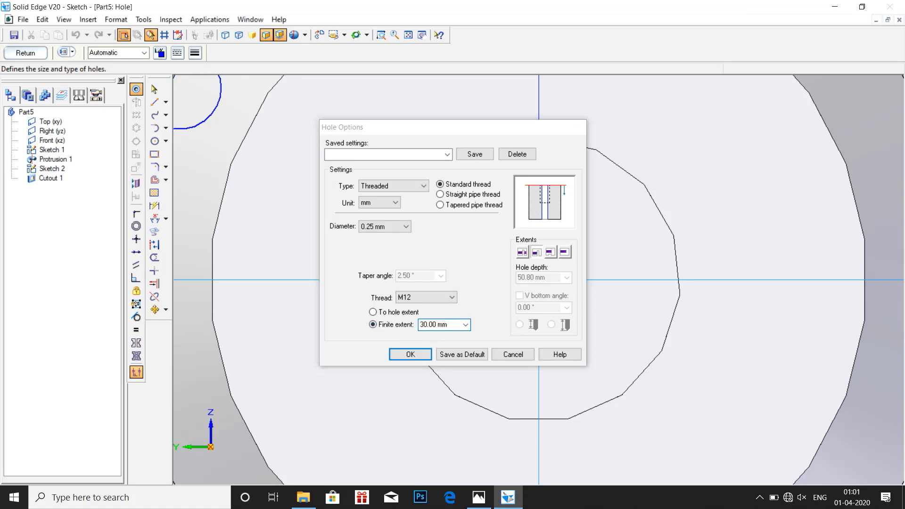
key(Return)
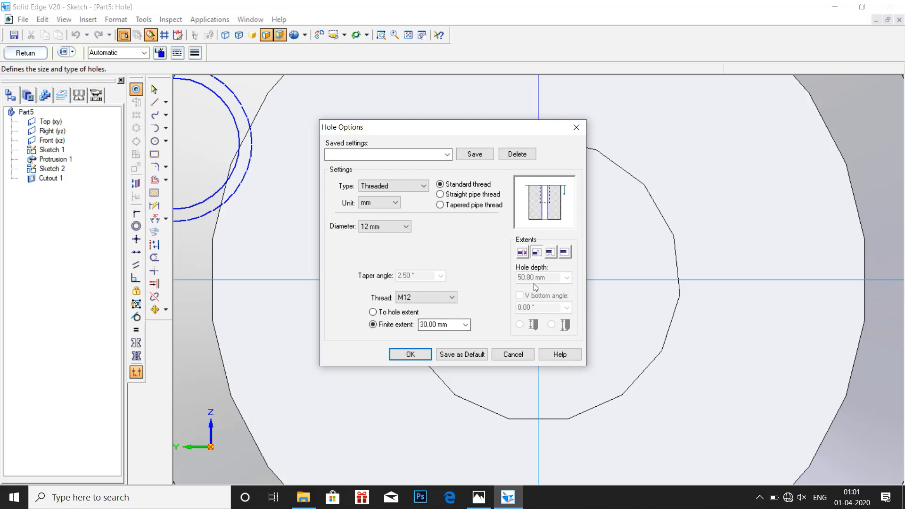
click(564, 253)
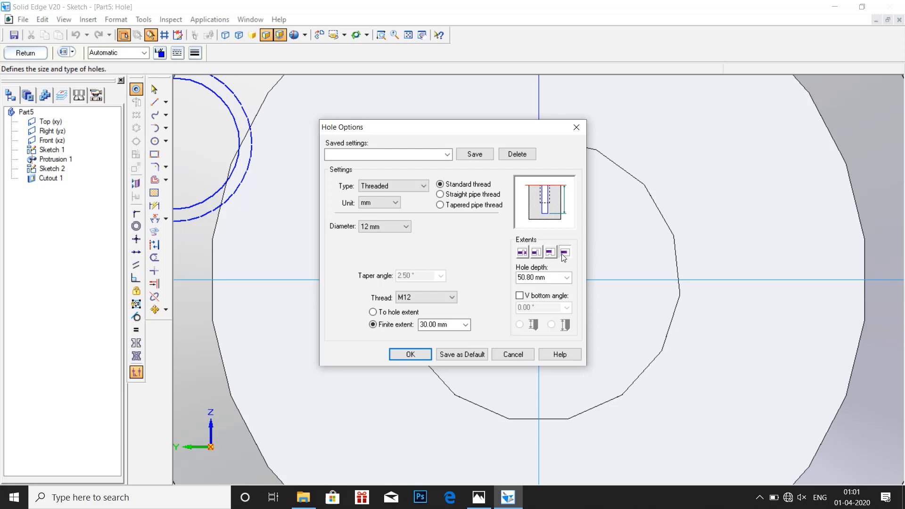
double_click(548, 278)
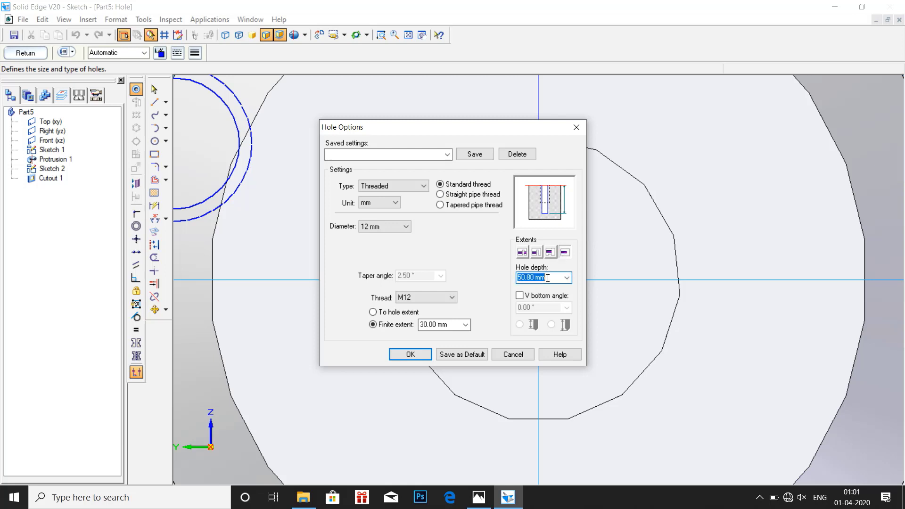
text(35)
click(520, 296)
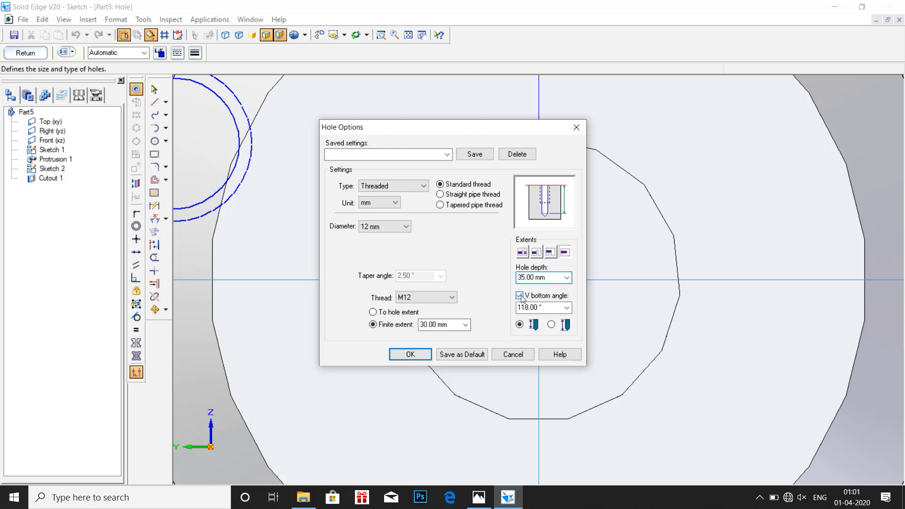
click(475, 504)
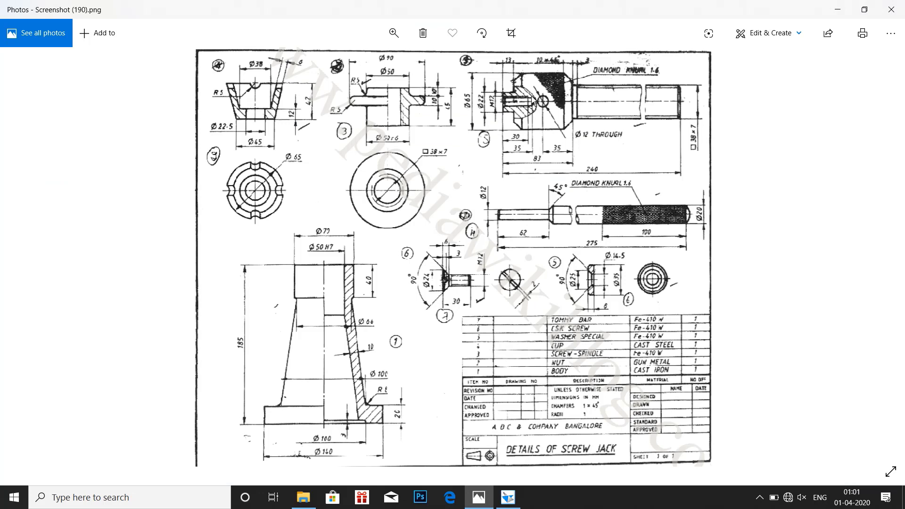
click(505, 497)
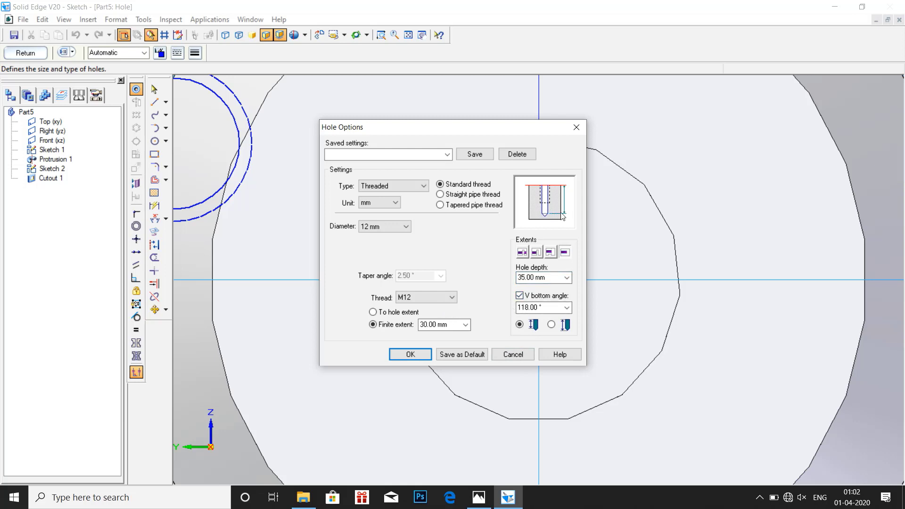
Step: Confirm the settings and place the hole at the end-face centre, creating Hole 1
click(409, 354)
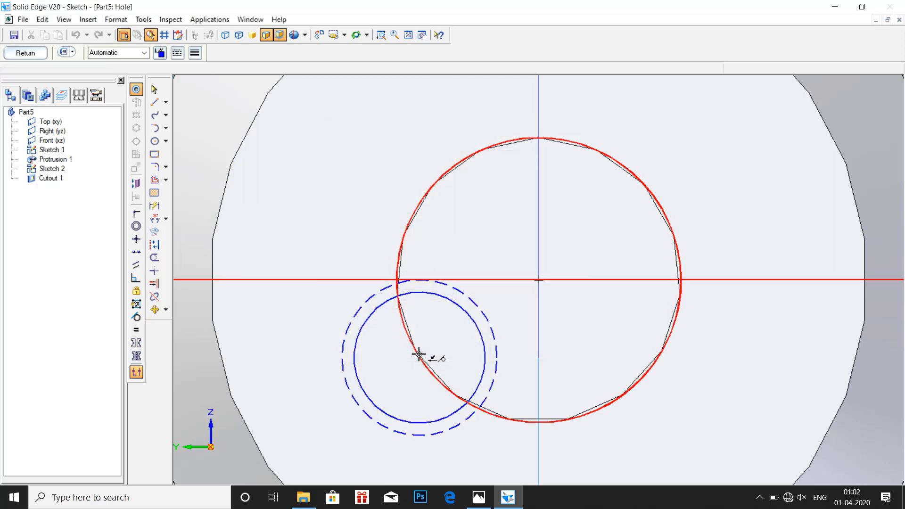
click(539, 281)
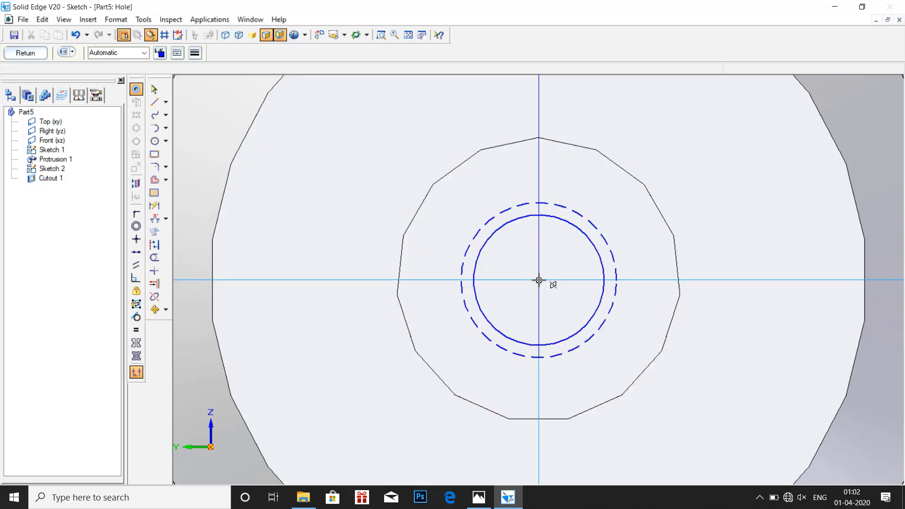
click(26, 53)
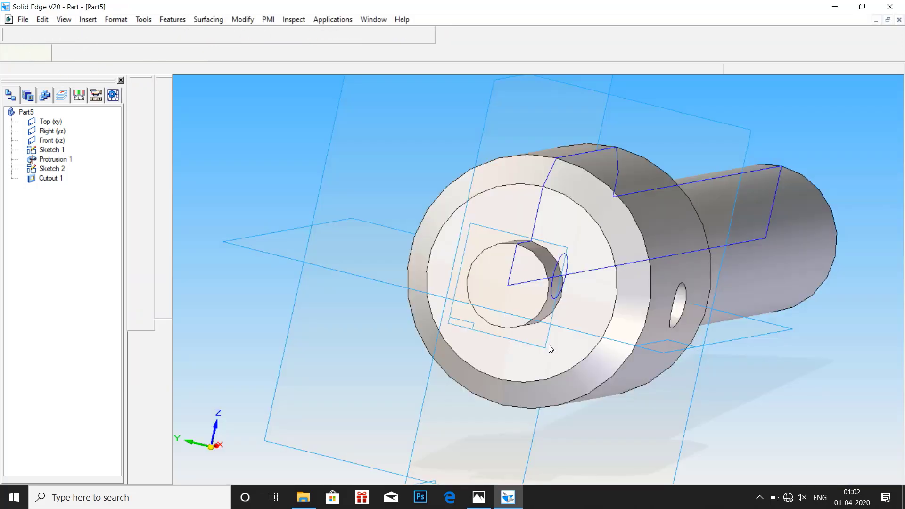
click(564, 345)
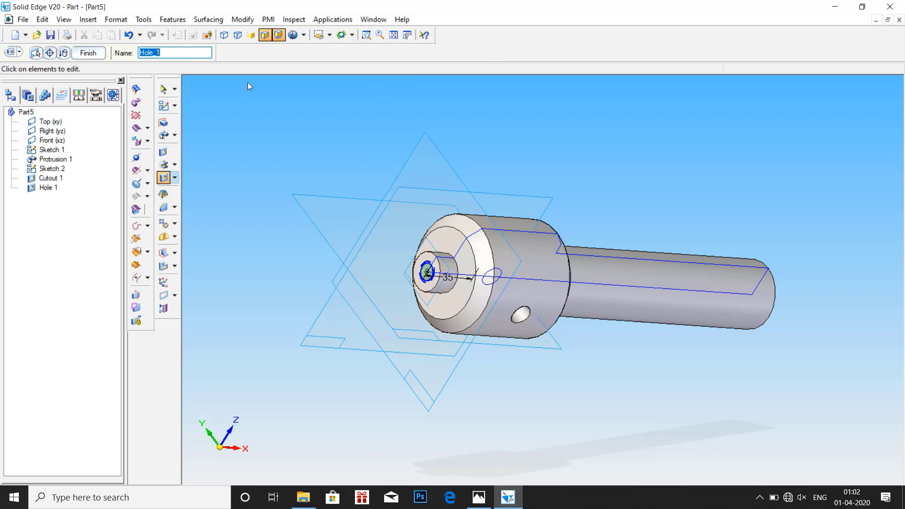
click(239, 35)
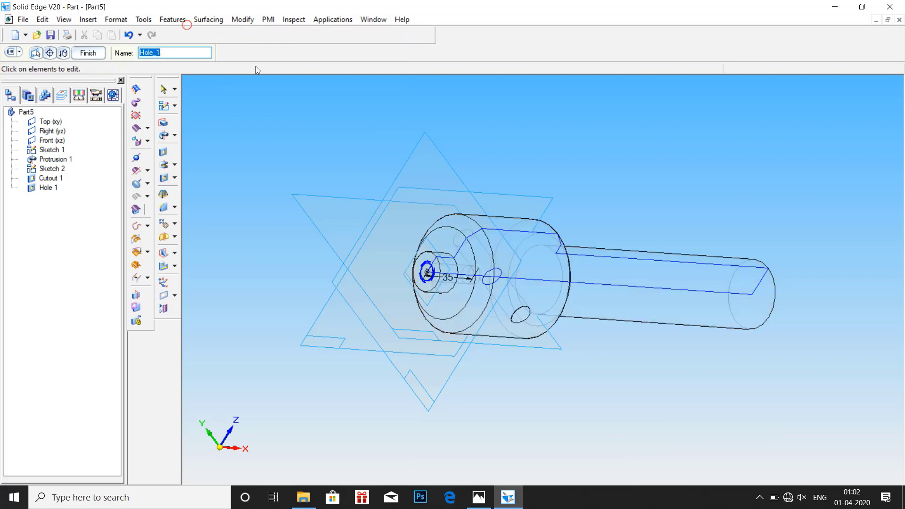
middle_drag(461, 347, 469, 313)
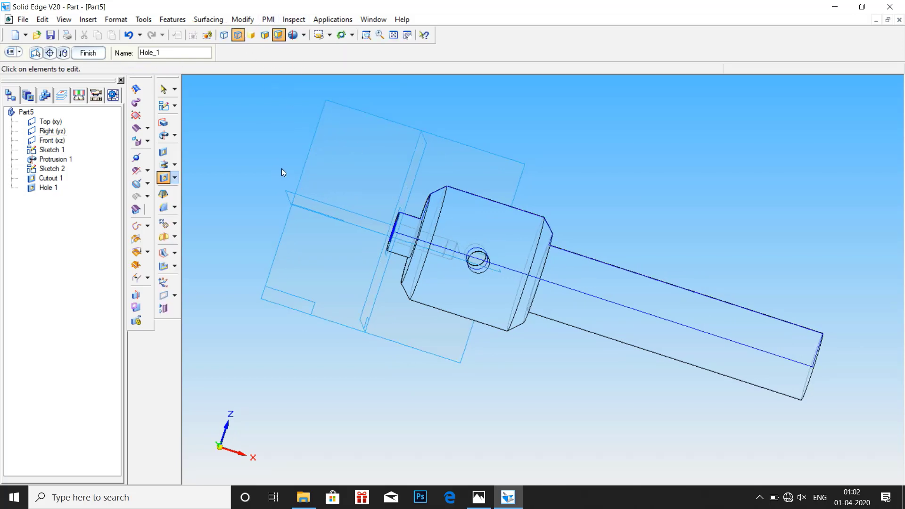
click(251, 36)
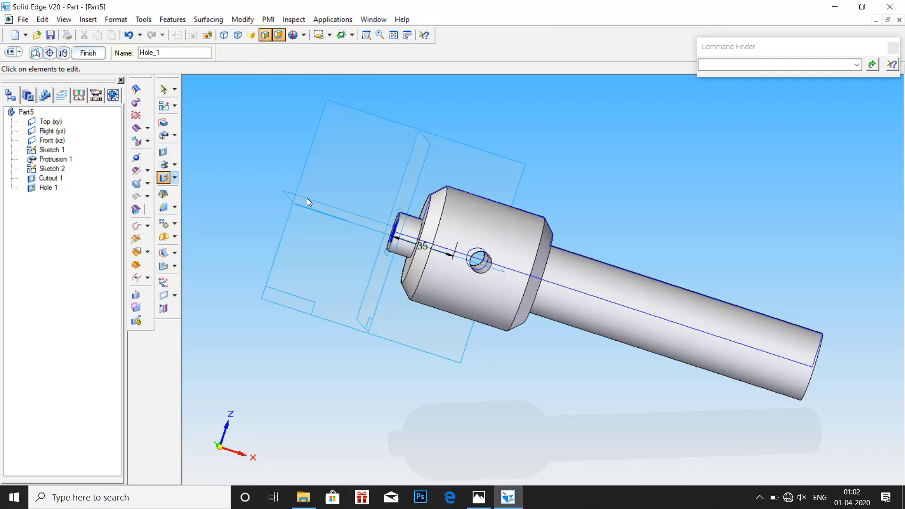
middle_drag(307, 198, 311, 180)
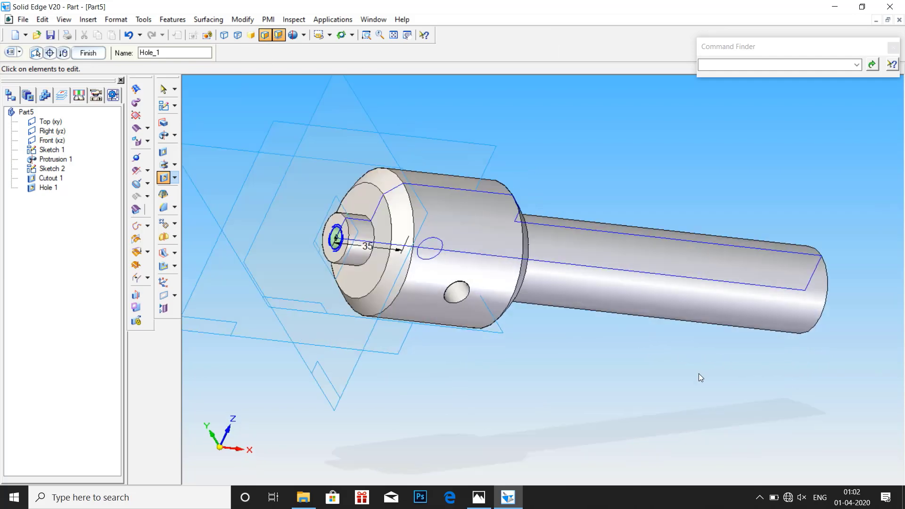
middle_drag(699, 373, 644, 363)
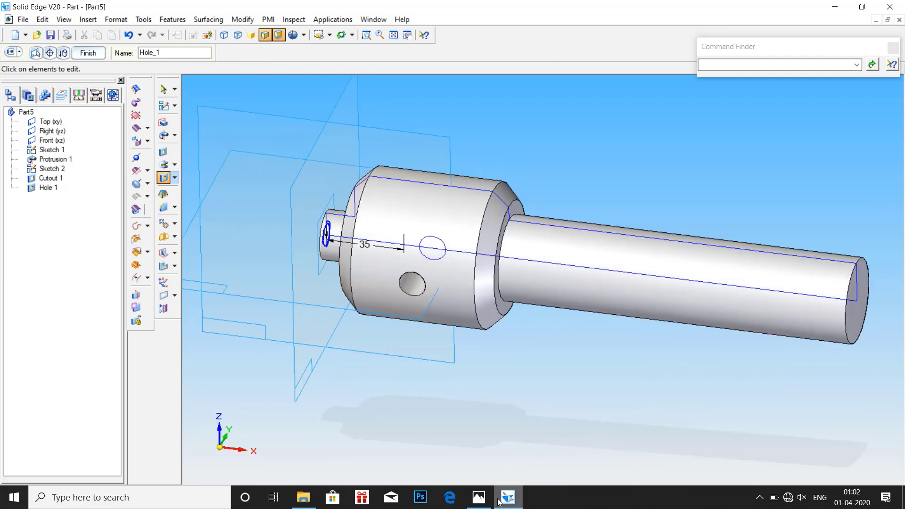
mouse_move(501, 496)
click(504, 479)
click(479, 496)
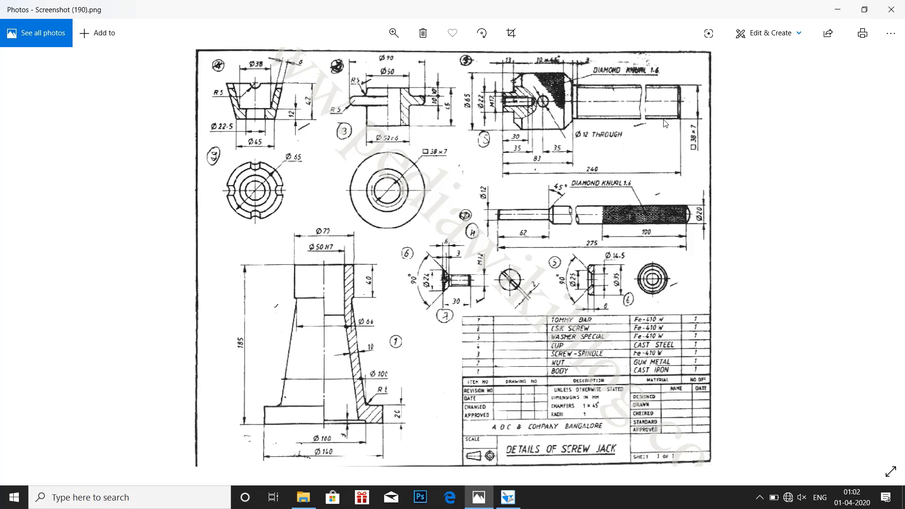
click(507, 497)
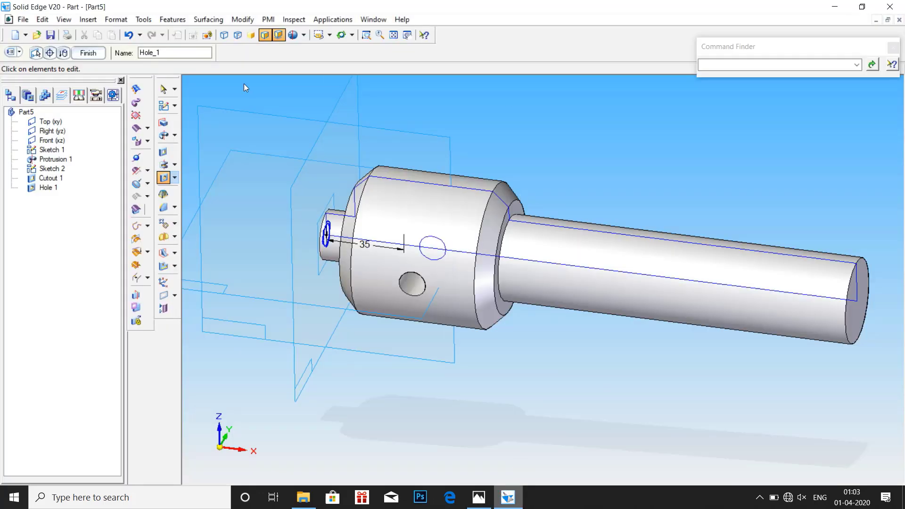
Step: Set up a straight thread on the long shaft cylinder starting at the shoulder, then view the drawing
click(174, 178)
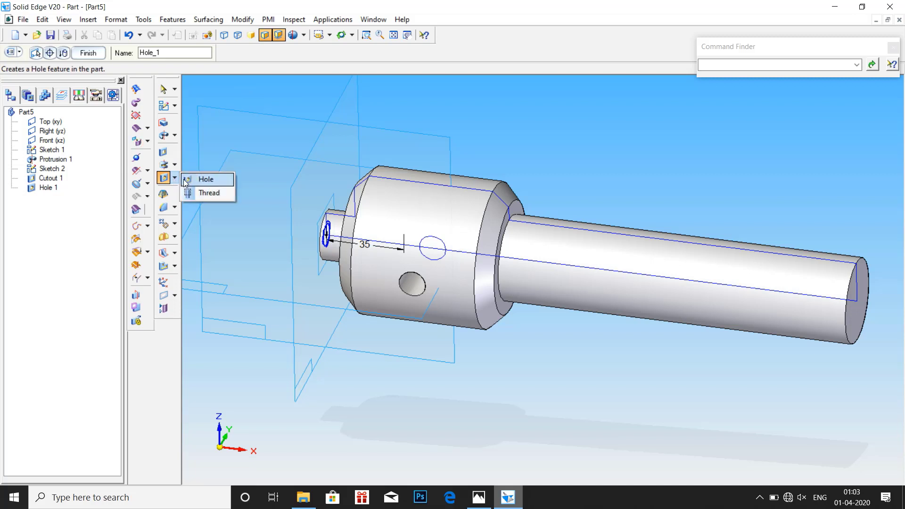
click(205, 193)
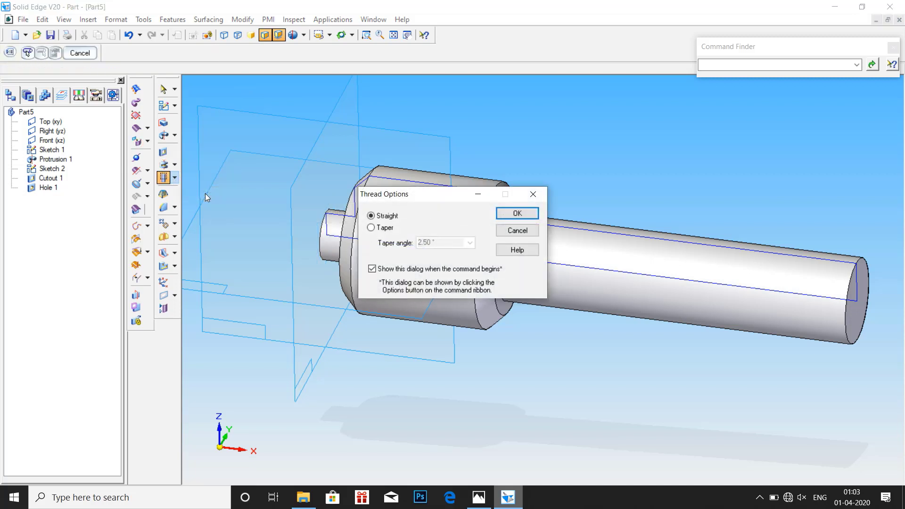
click(514, 213)
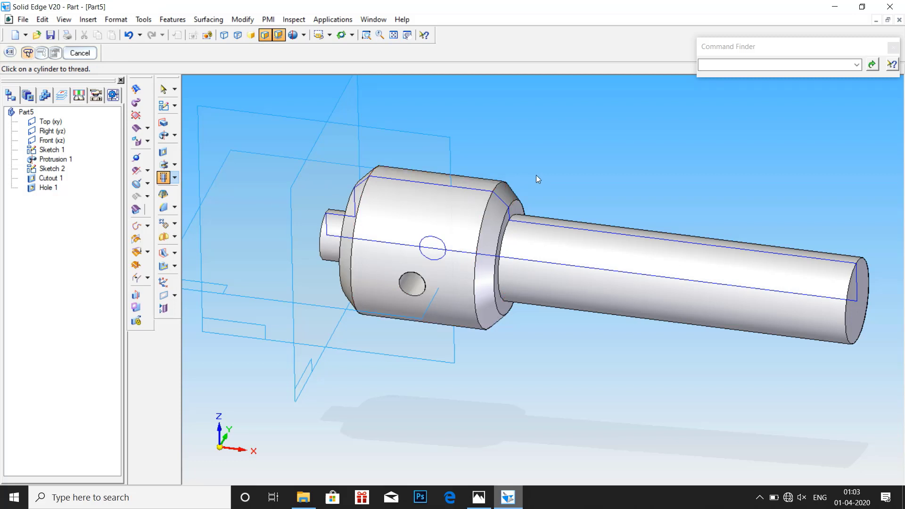
click(508, 222)
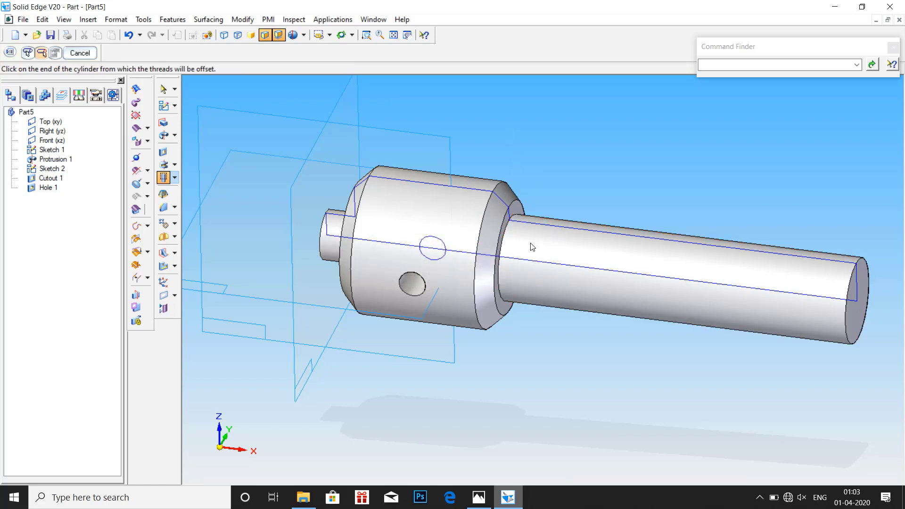
click(27, 53)
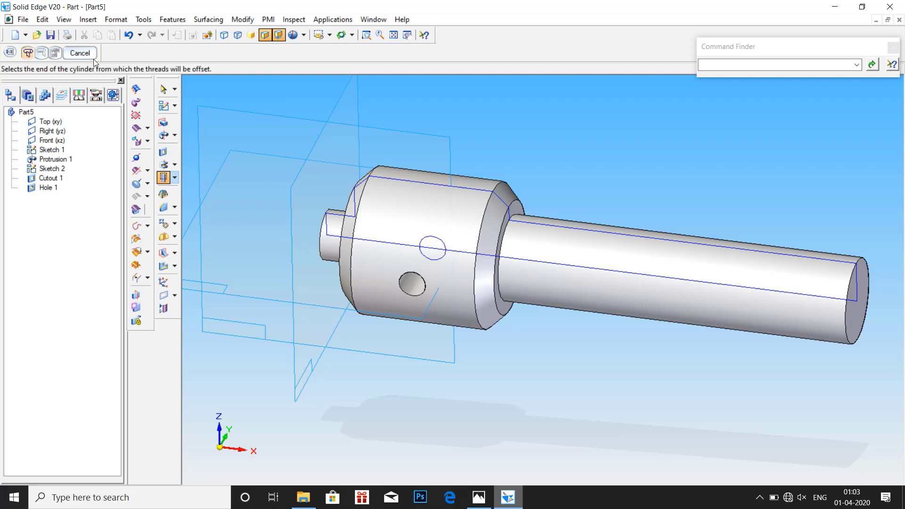
click(546, 240)
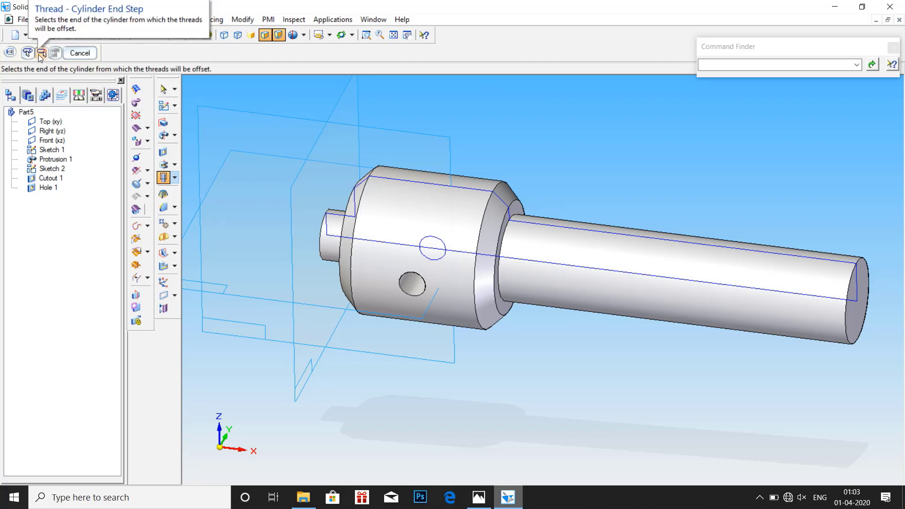
click(508, 231)
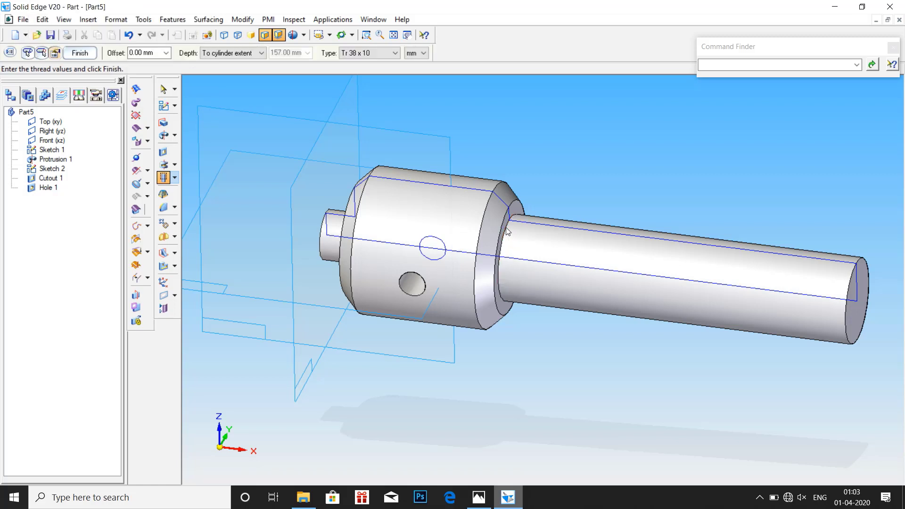
click(479, 498)
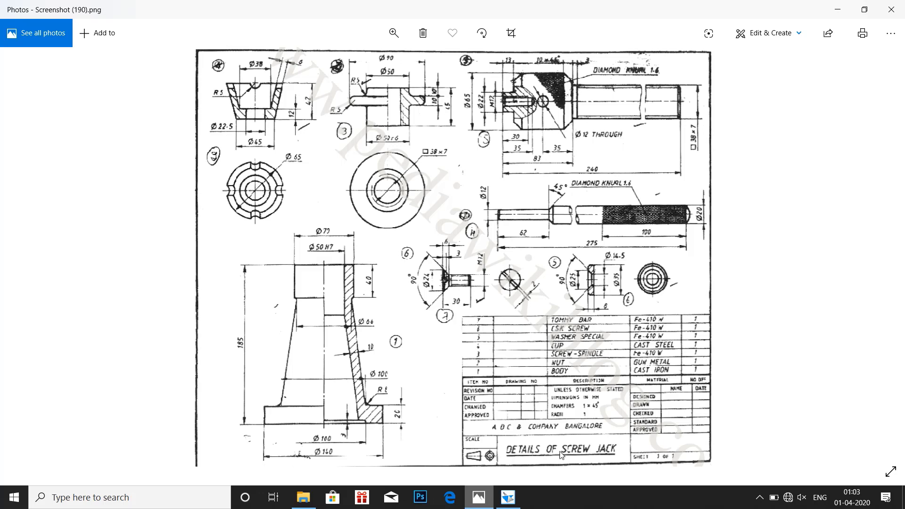
Step: Switch from the Photos drawing back to the Solid Edge part
click(508, 497)
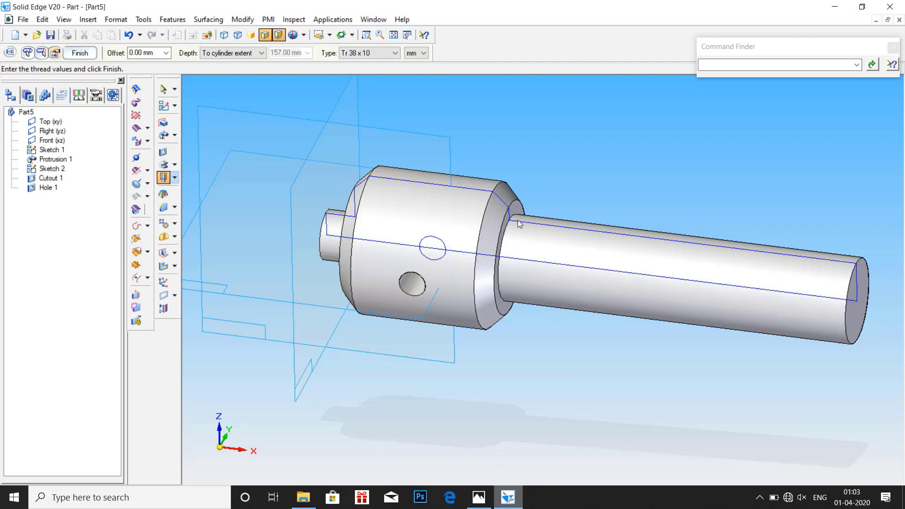
Step: Enter a 3 mm thread offset and finish the thread as Thread 1
click(143, 53)
double_click(143, 53)
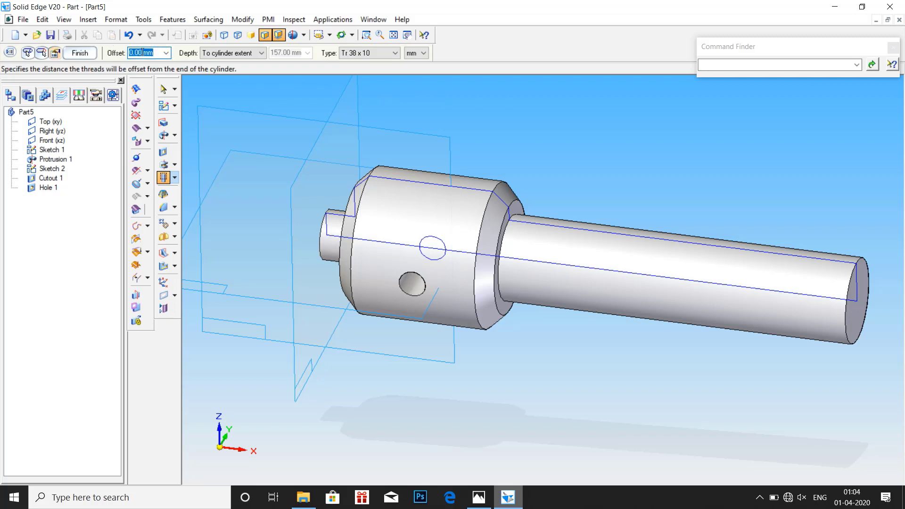
text(3)
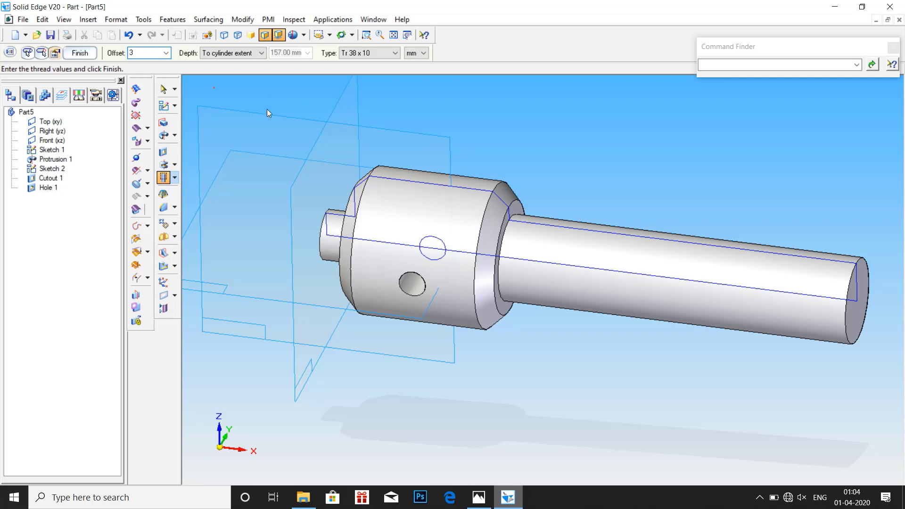
click(80, 53)
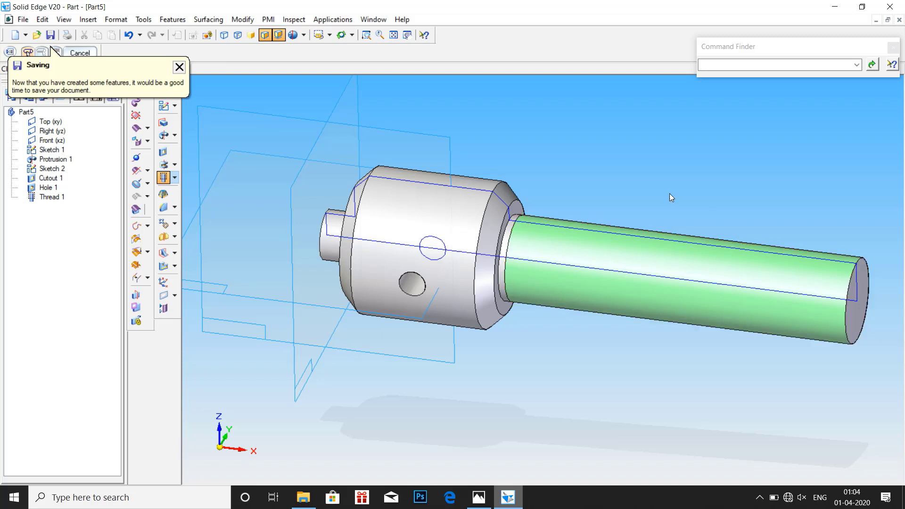
Step: Open the Material Table and apply fe 410W as the spindle's material
click(143, 19)
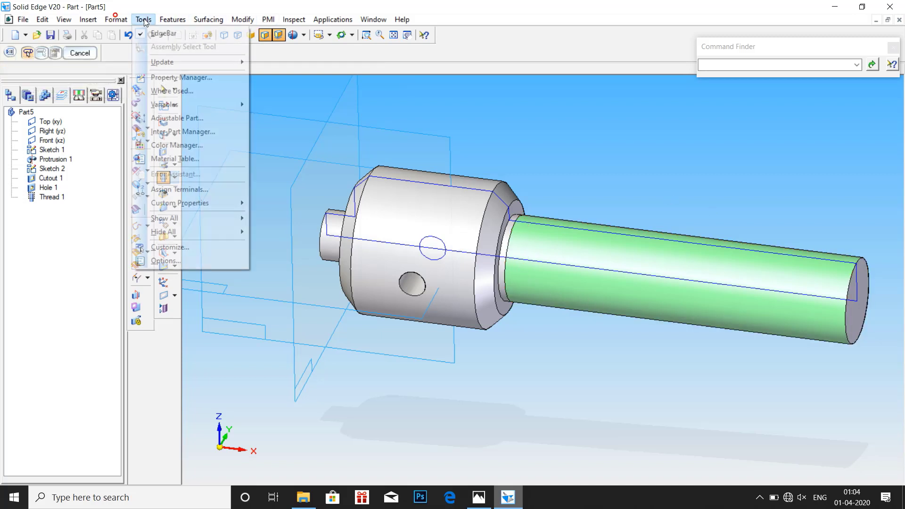
click(174, 158)
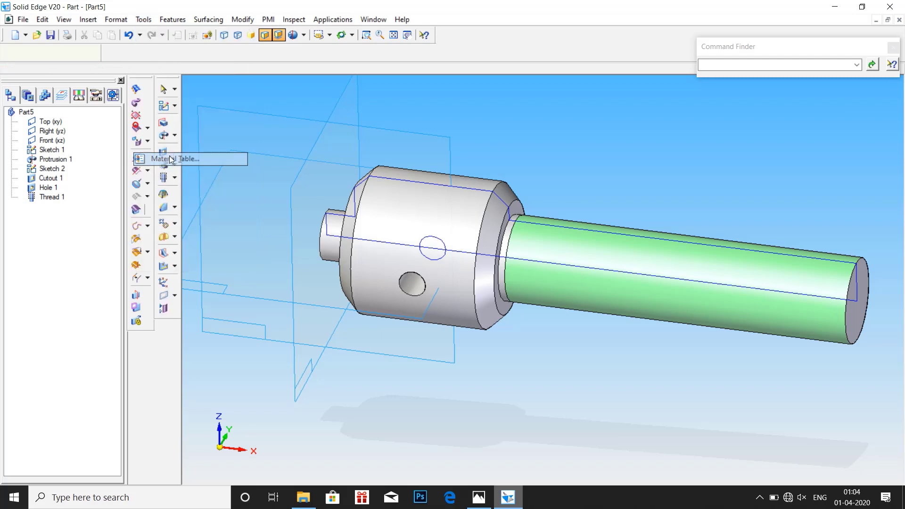
click(479, 497)
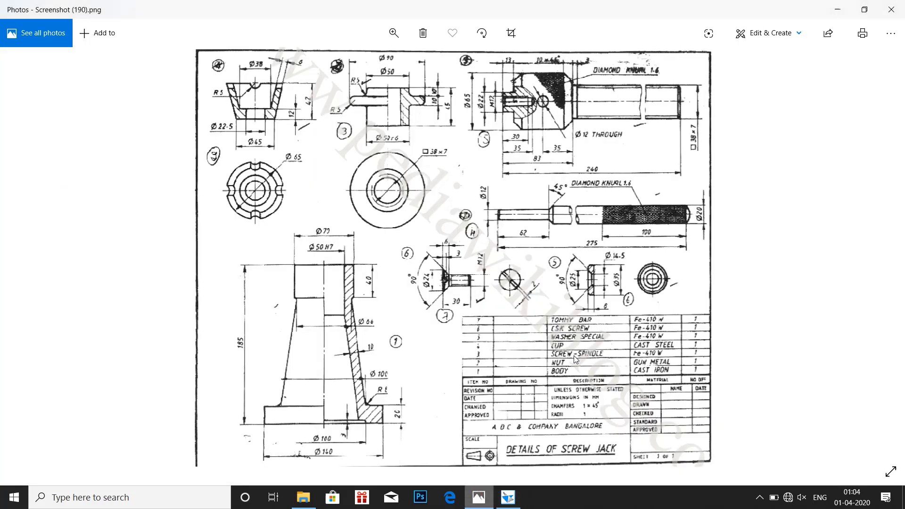
click(507, 498)
click(392, 123)
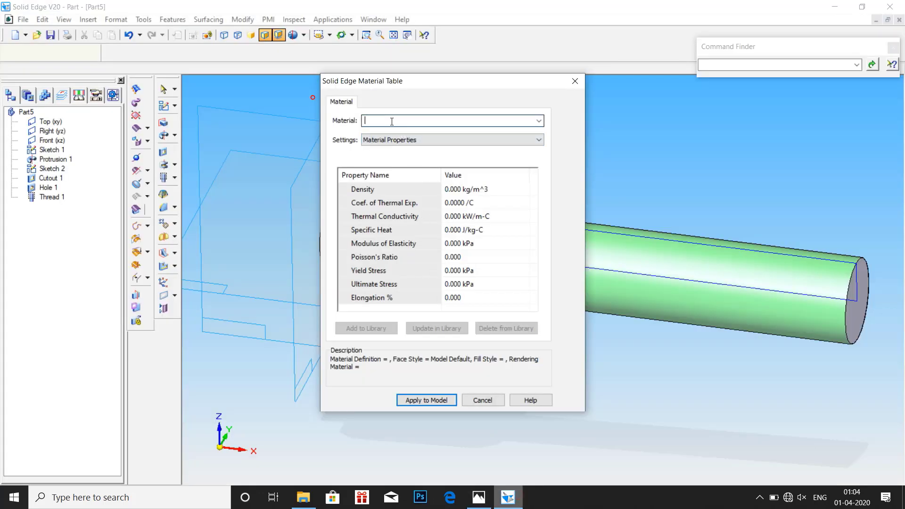
text(fe )
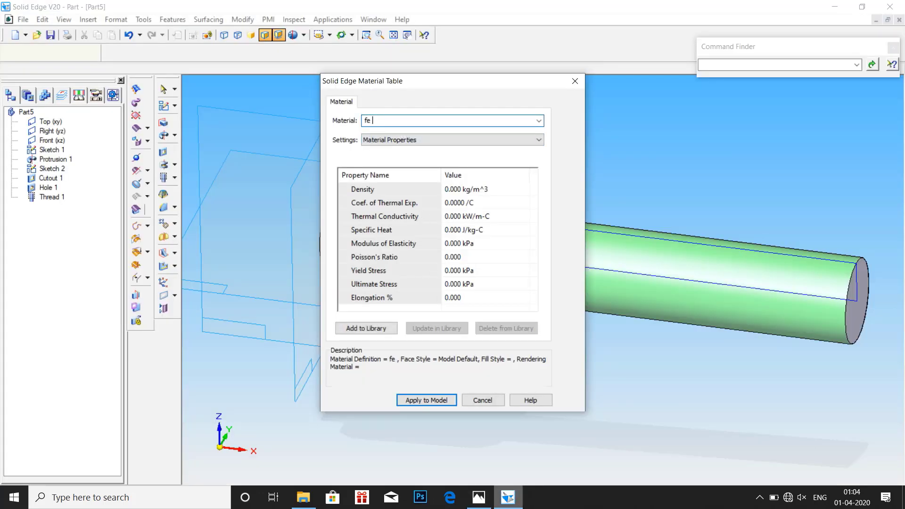
text(410)
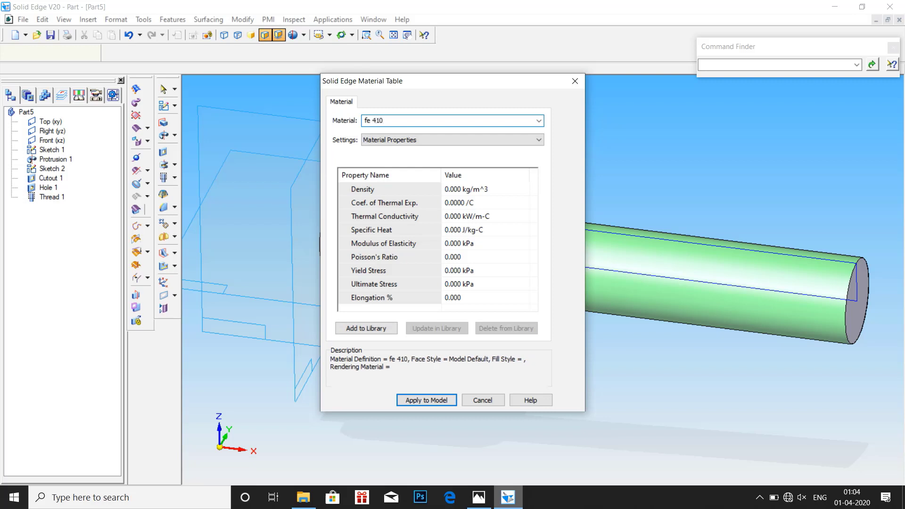
text(w)
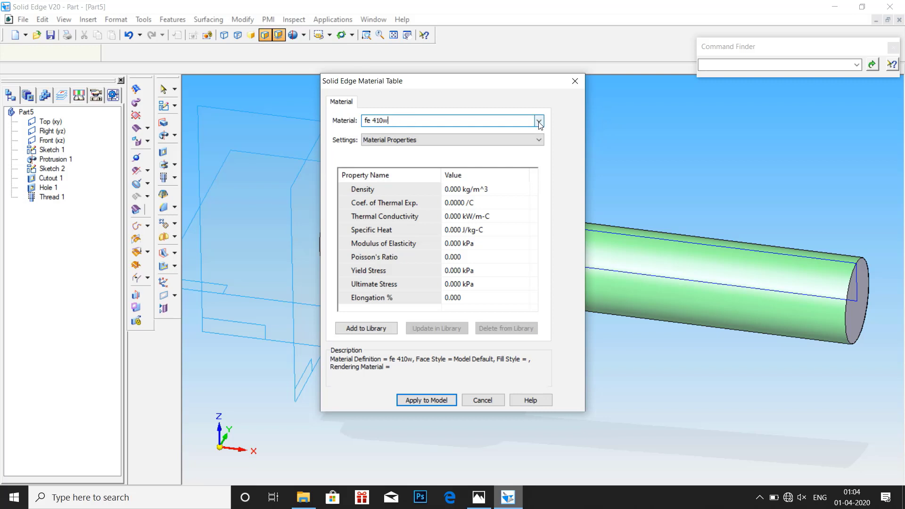
key(BackSpace)
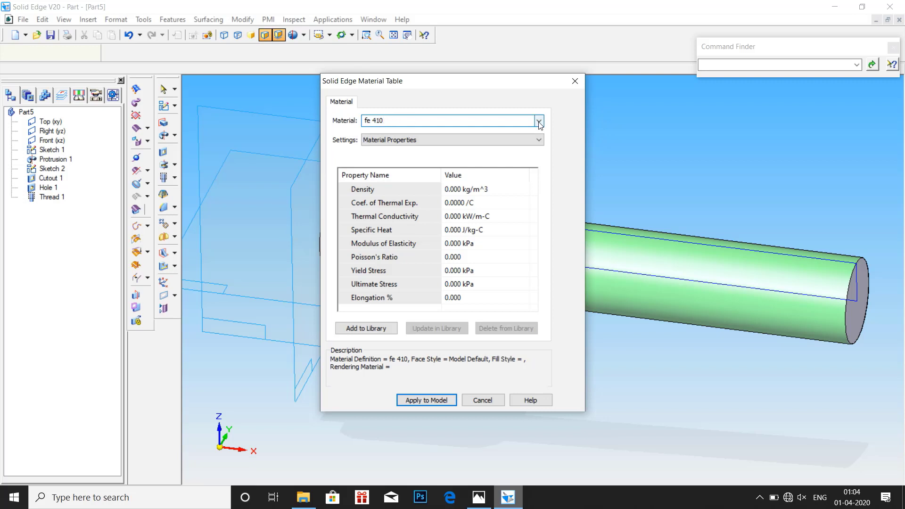
text(W)
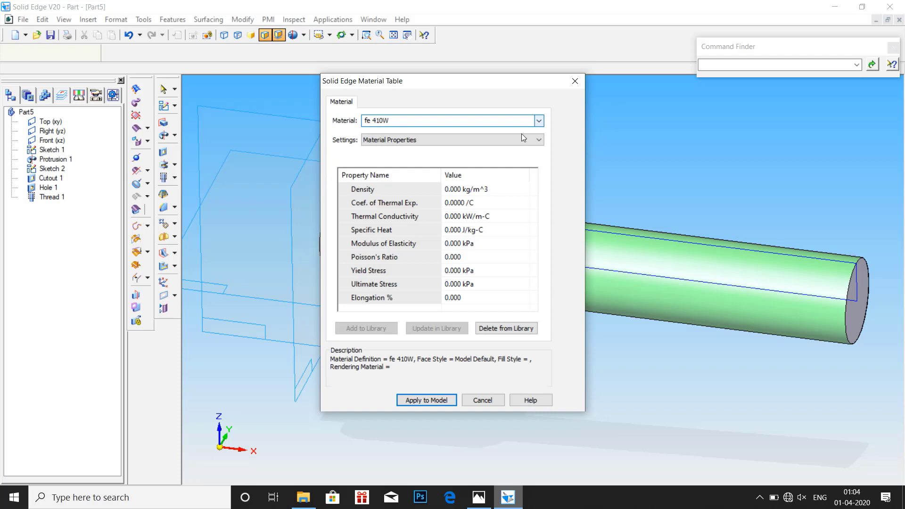
click(413, 400)
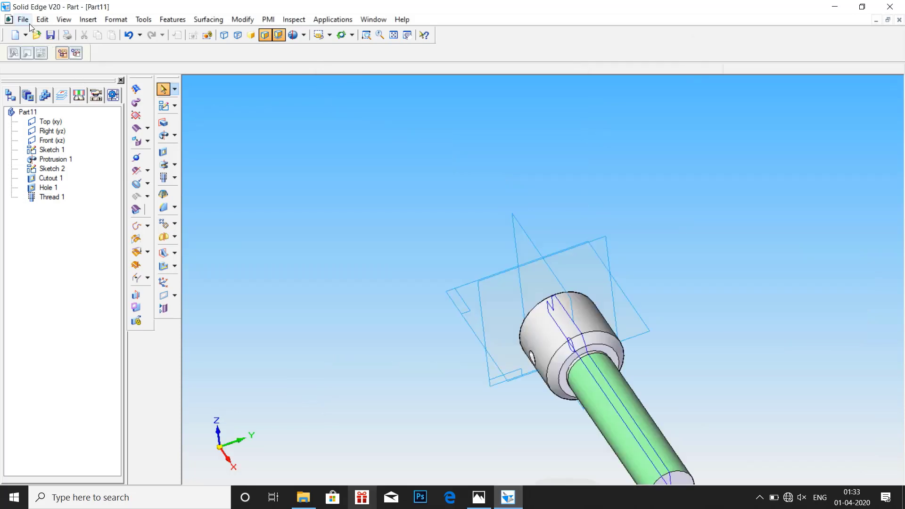
Step: In the part's file properties, enter the summary title 'screw spindle'
click(22, 20)
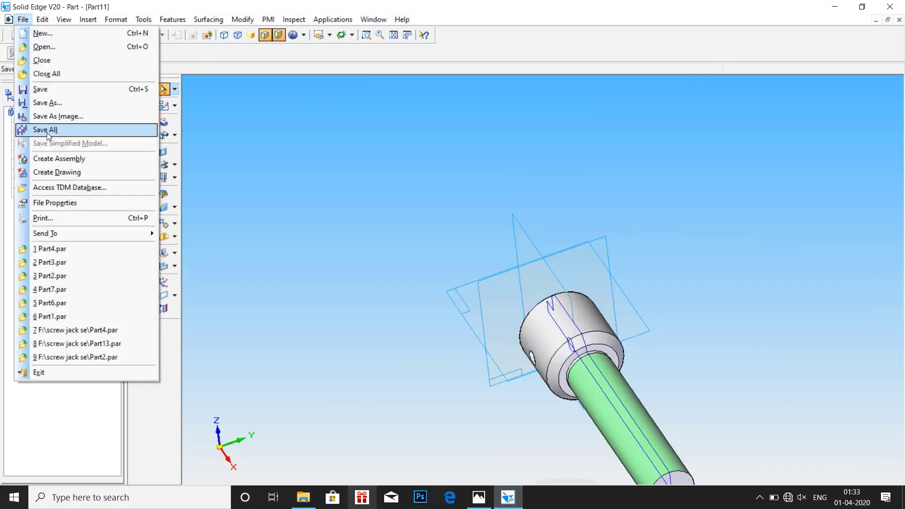
click(66, 202)
click(49, 32)
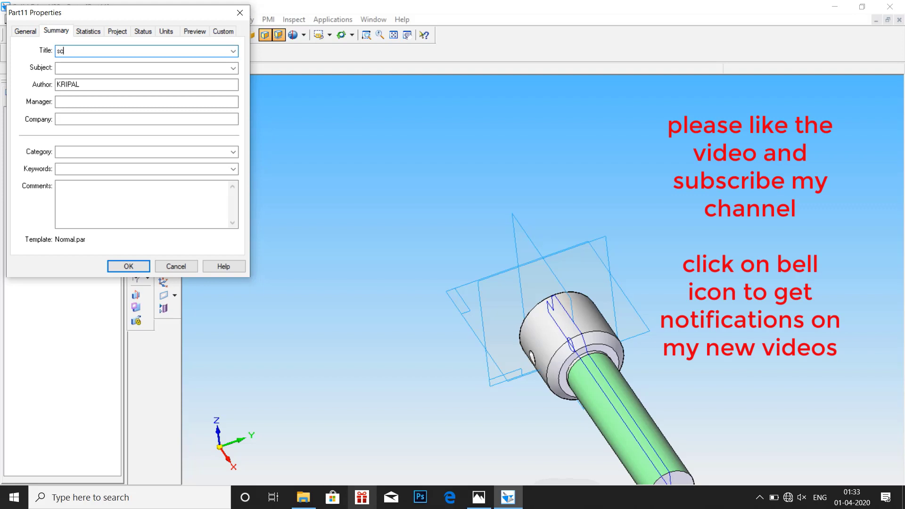
text(screw spindle)
Step: On the Project page, set Document Number 5 and project name 'screw spindle'
click(116, 34)
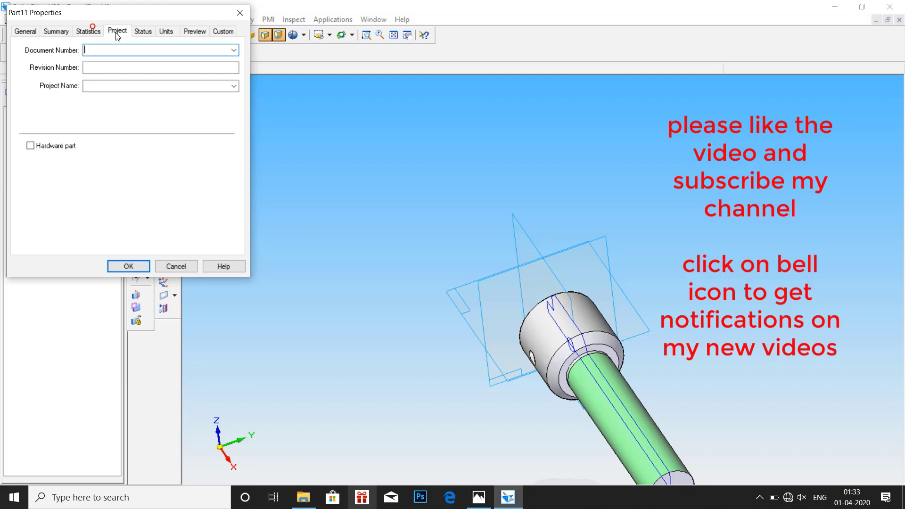
text(5)
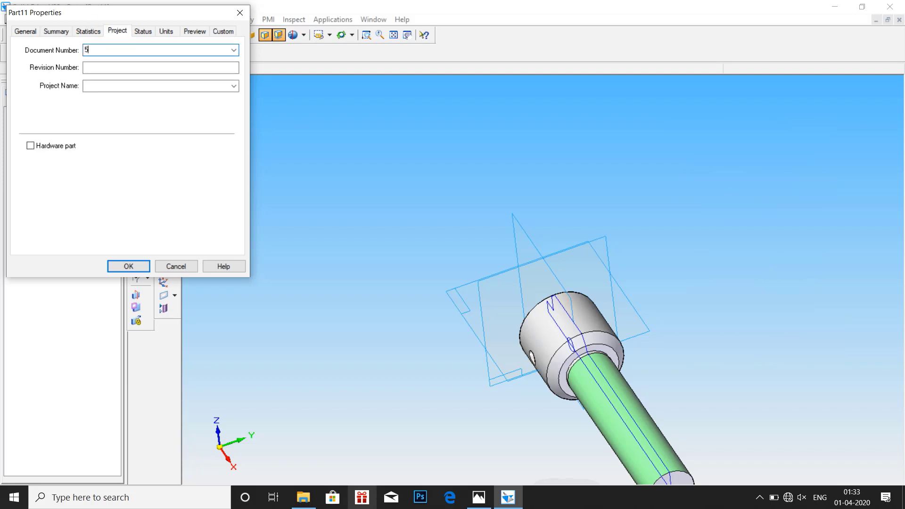
click(93, 85)
text(s)
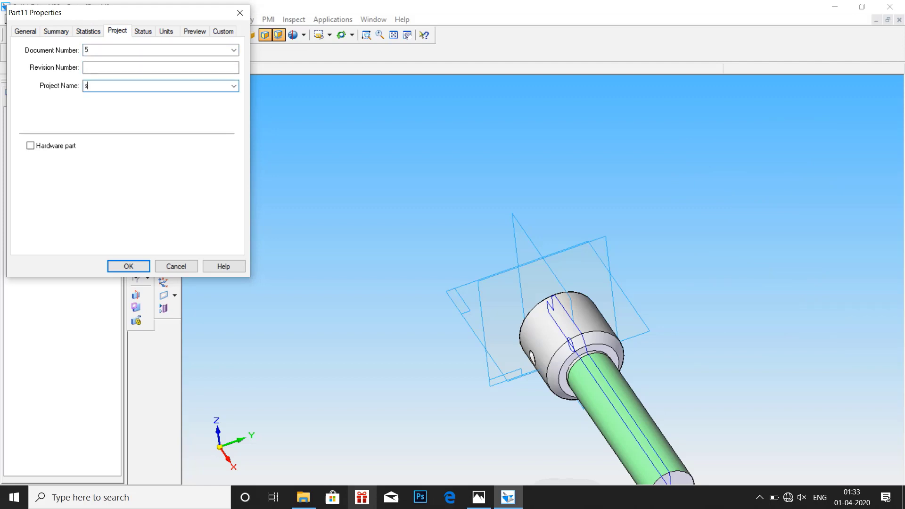
text(crew s)
text(p)
text(inde)
text(le)
Step: Apply the property changes and save the part as Part5.par in the screw jack solidedge folder
click(121, 267)
click(23, 19)
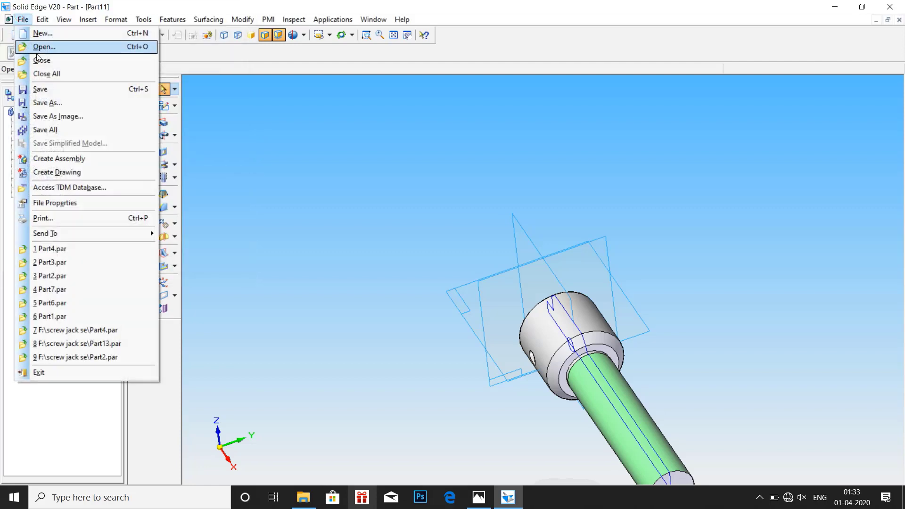
click(48, 102)
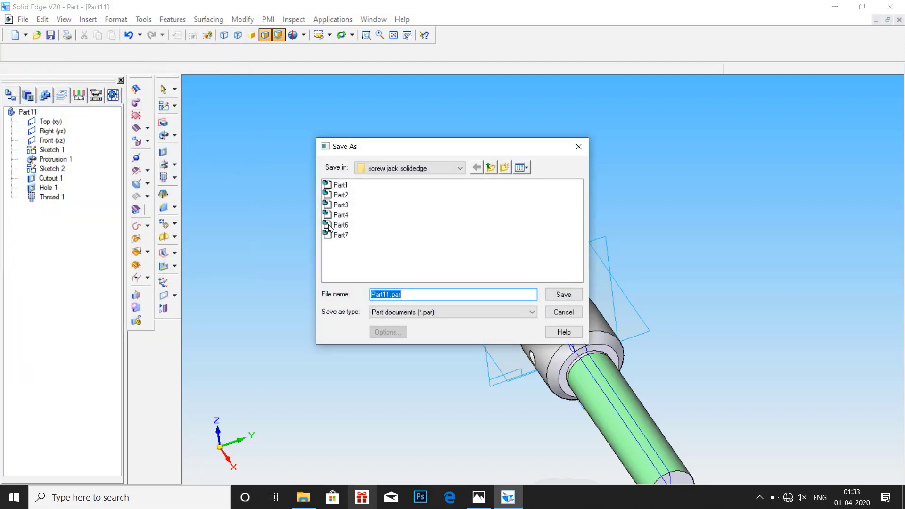
click(390, 294)
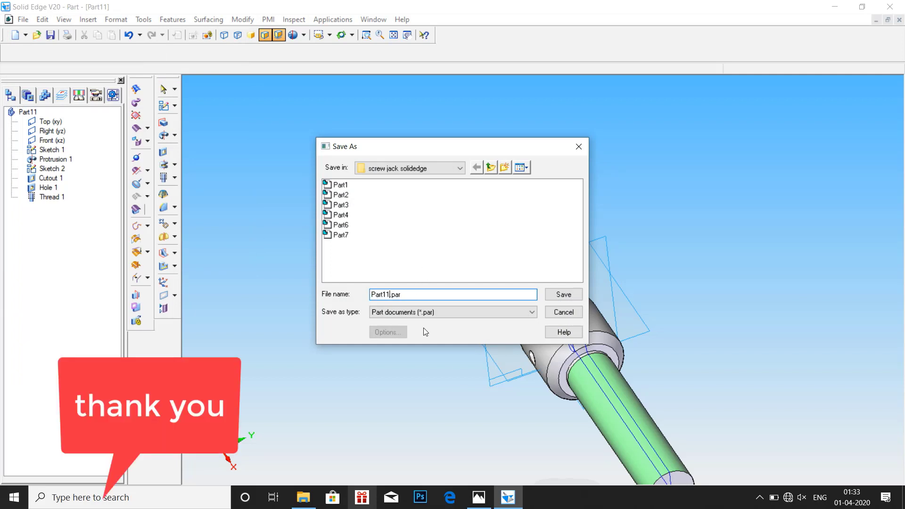
key(BackSpace)
key(BackSpace)
text(5)
click(564, 295)
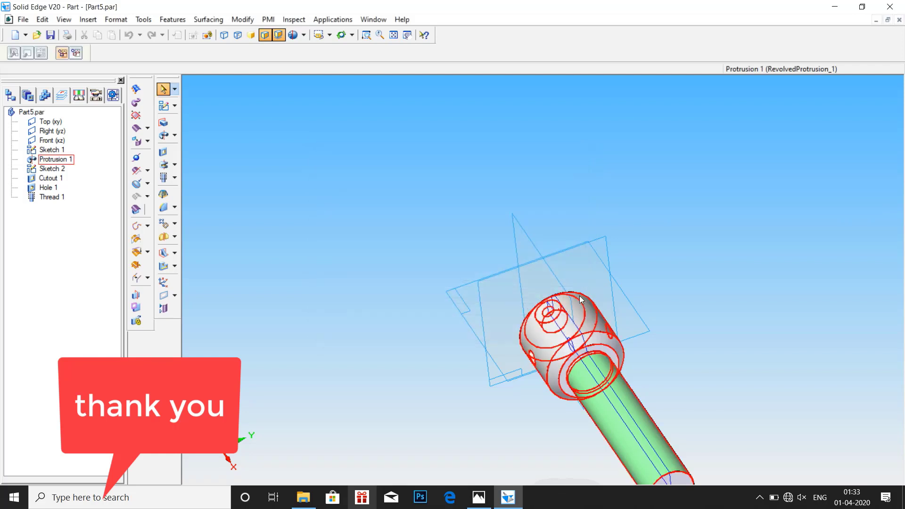